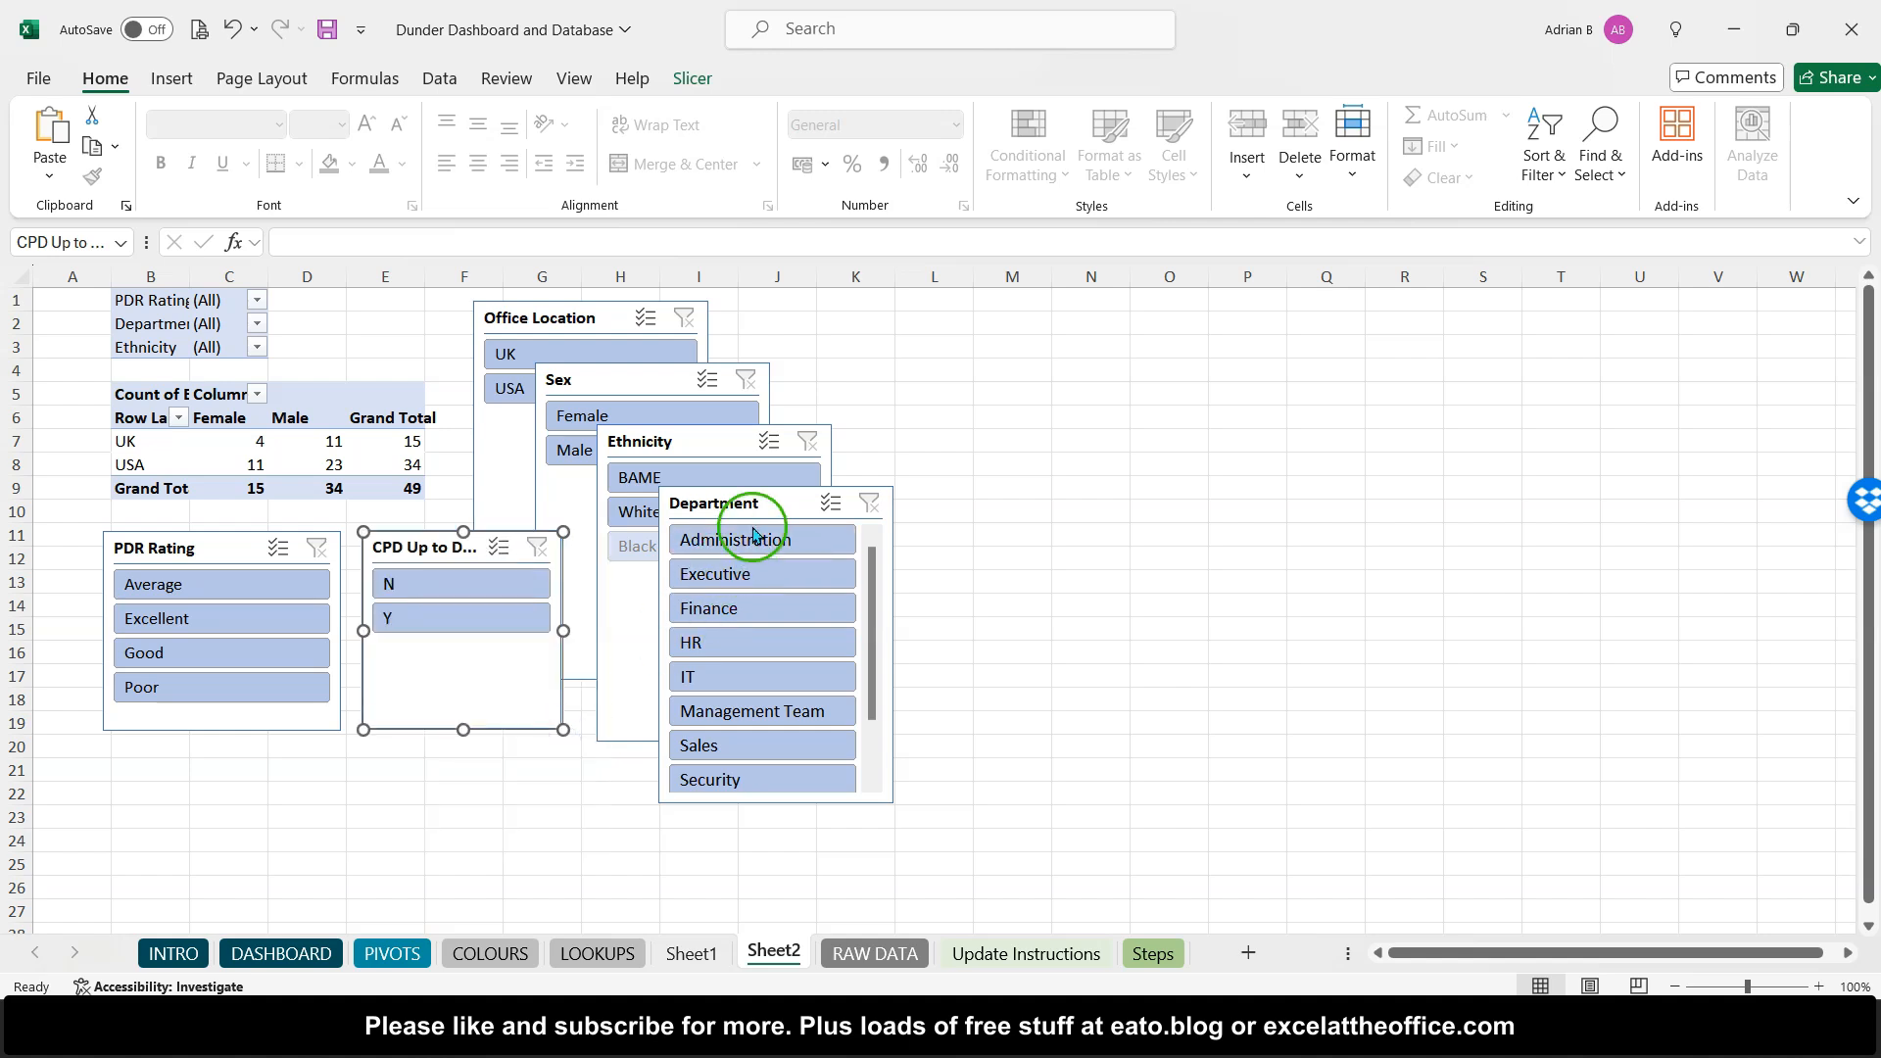
- Move the Department slicer beside the other slicers and lengthen it so every department shows
left_click_drag(756, 509, 1044, 331)
left_click_drag(1183, 619, 1208, 738)
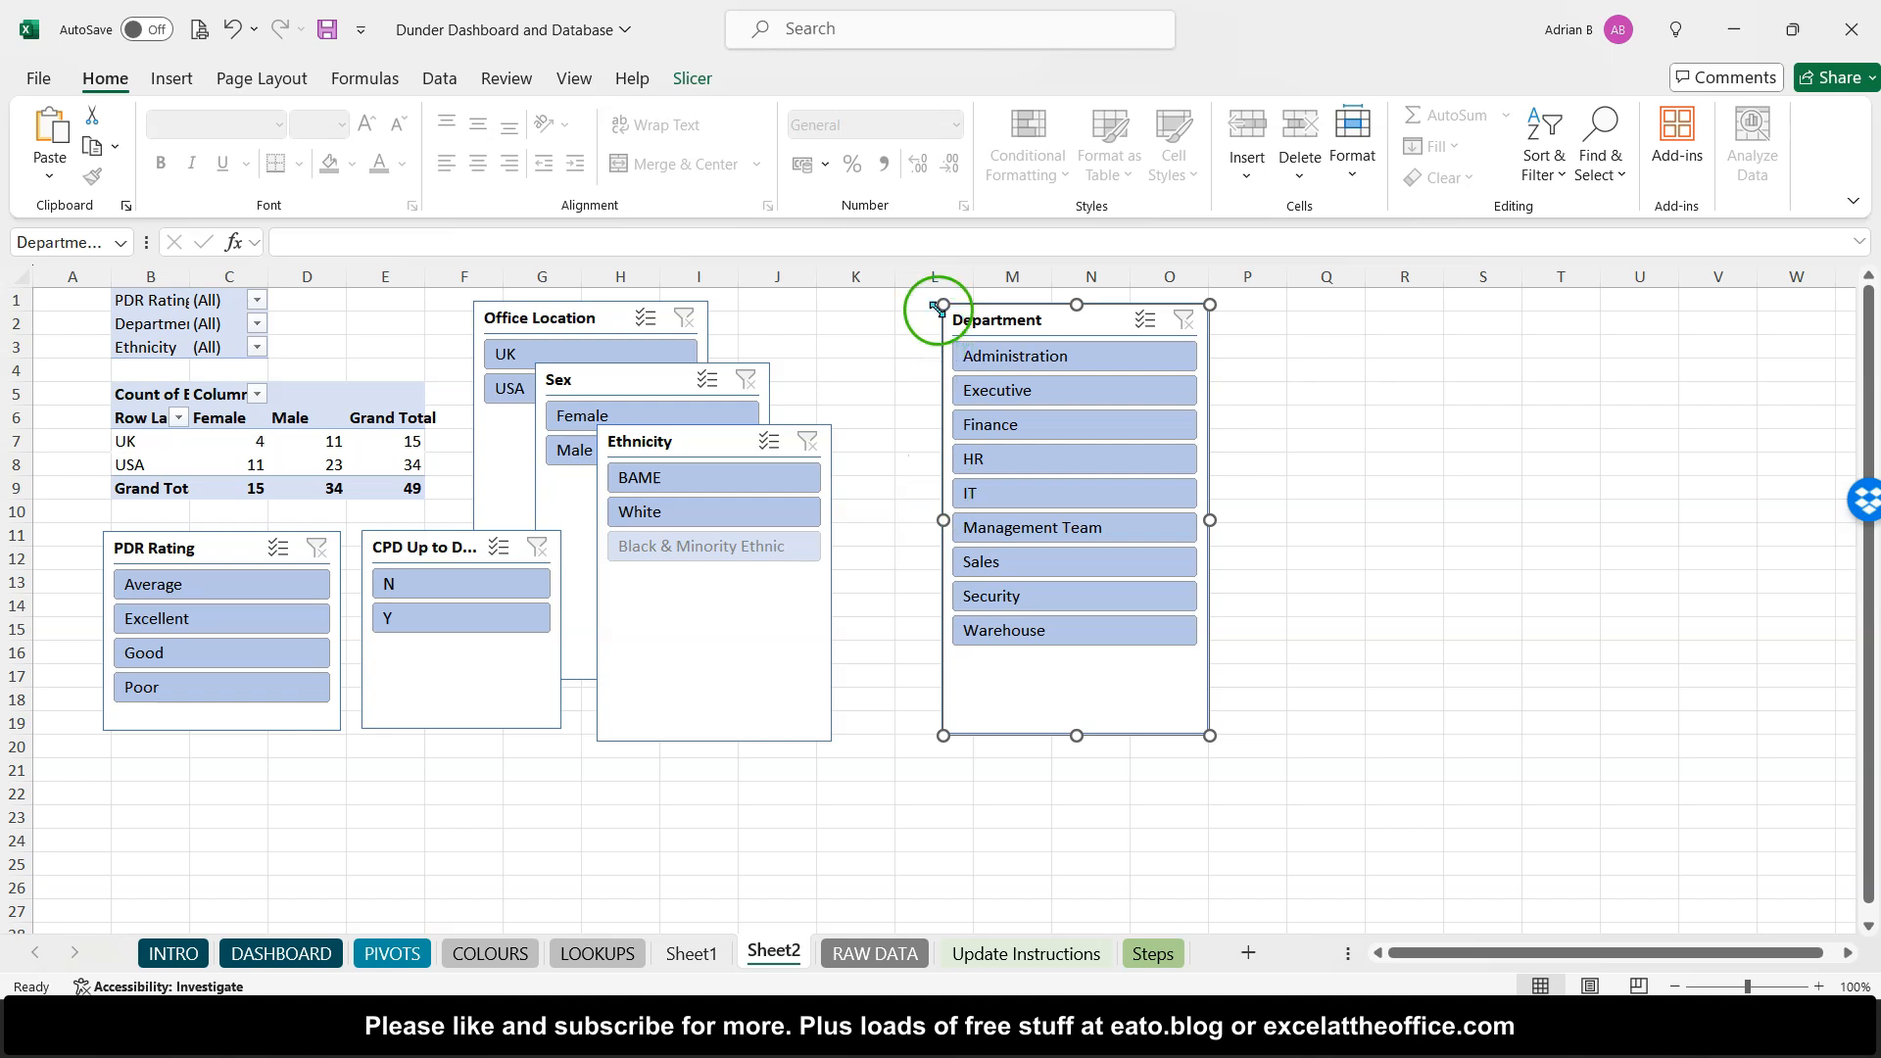
left_click_drag(942, 305, 898, 313)
- Rearrange the Ethnicity, Sex and Office Location slicers into a stacked column between the pivot table and Department slicer
left_click(742, 438)
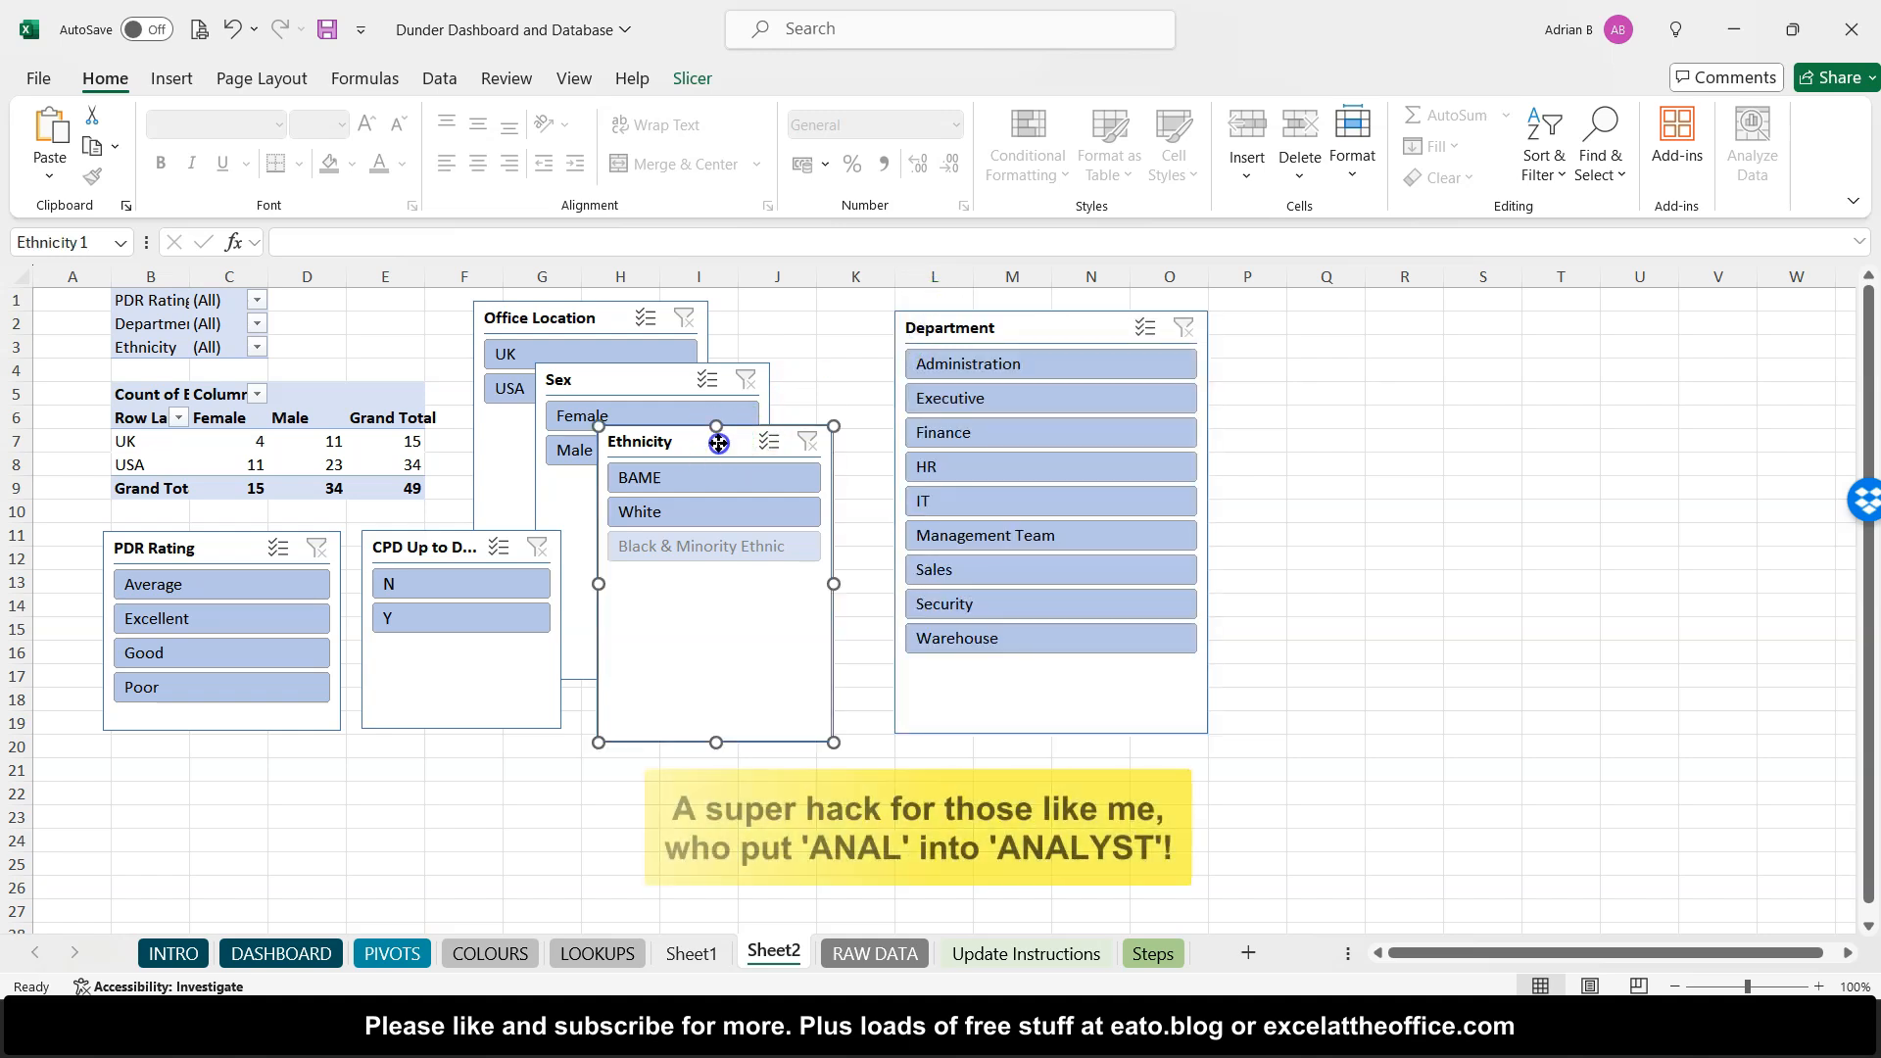
left_click_drag(712, 466, 712, 624)
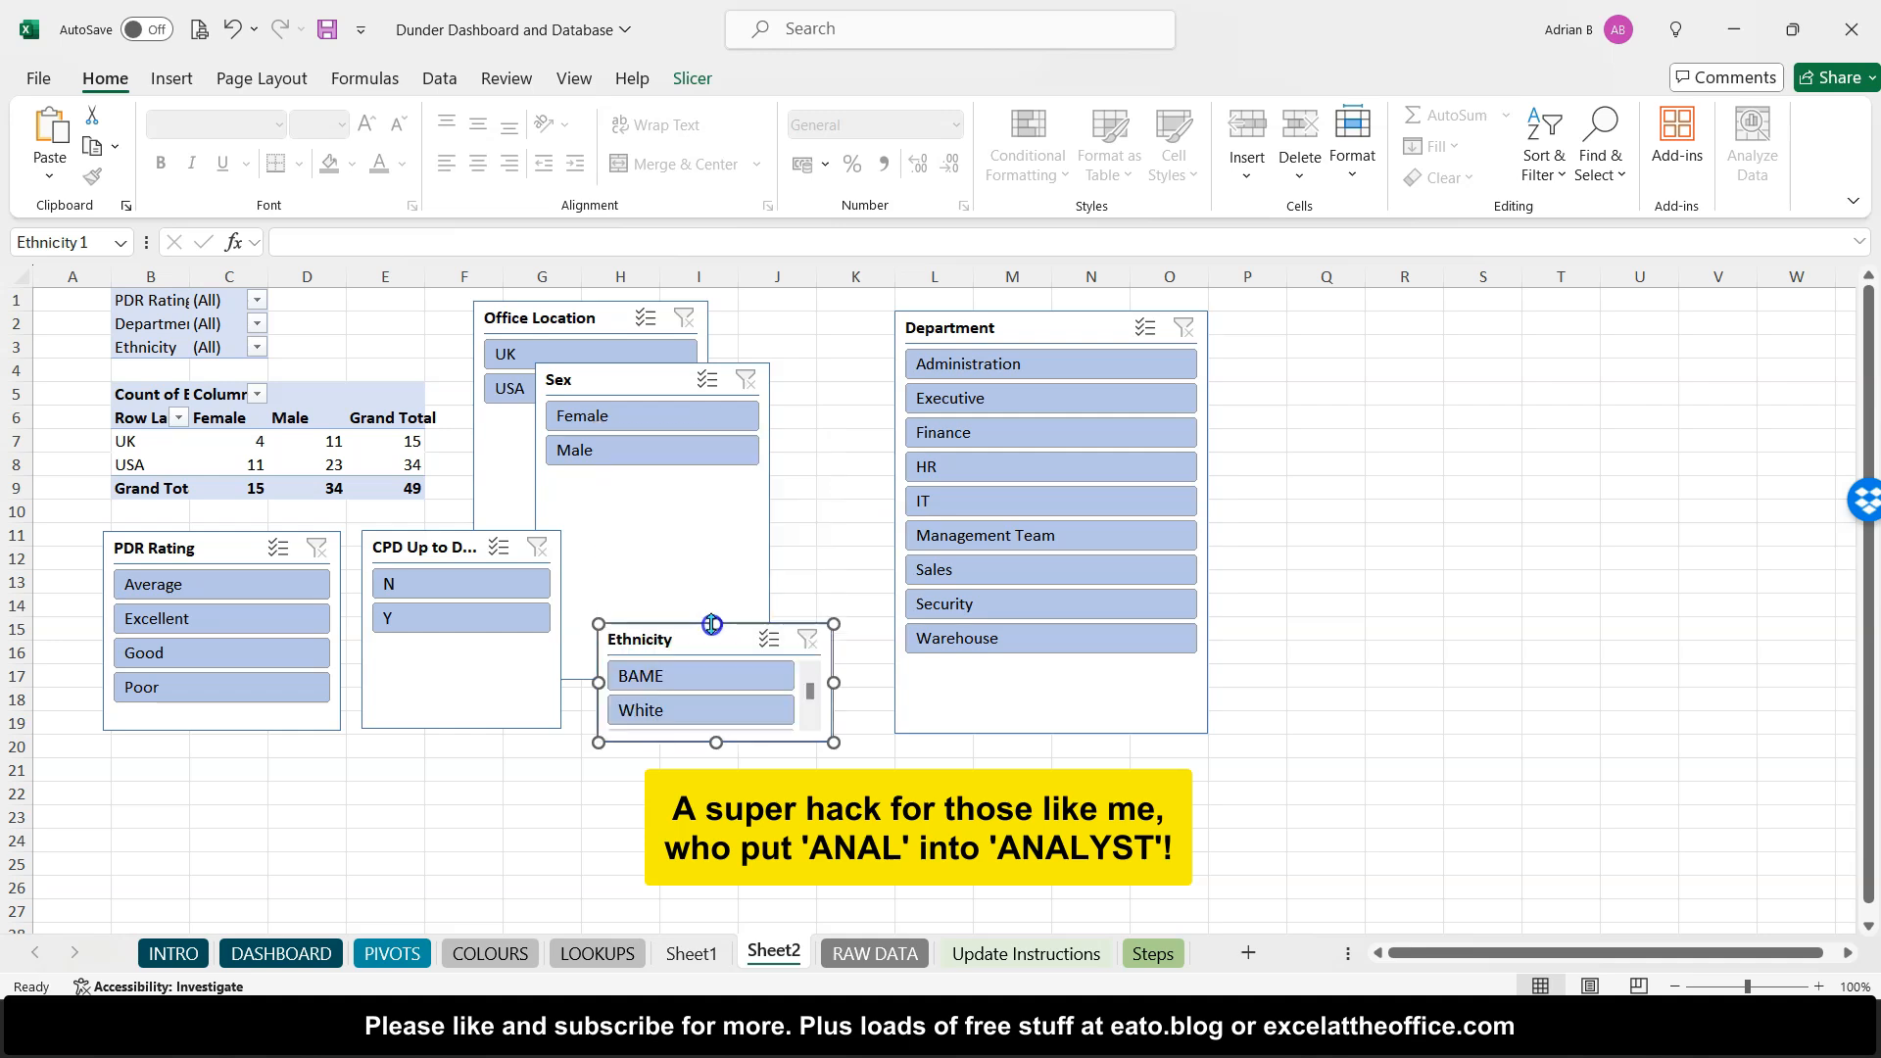
left_click(474, 538)
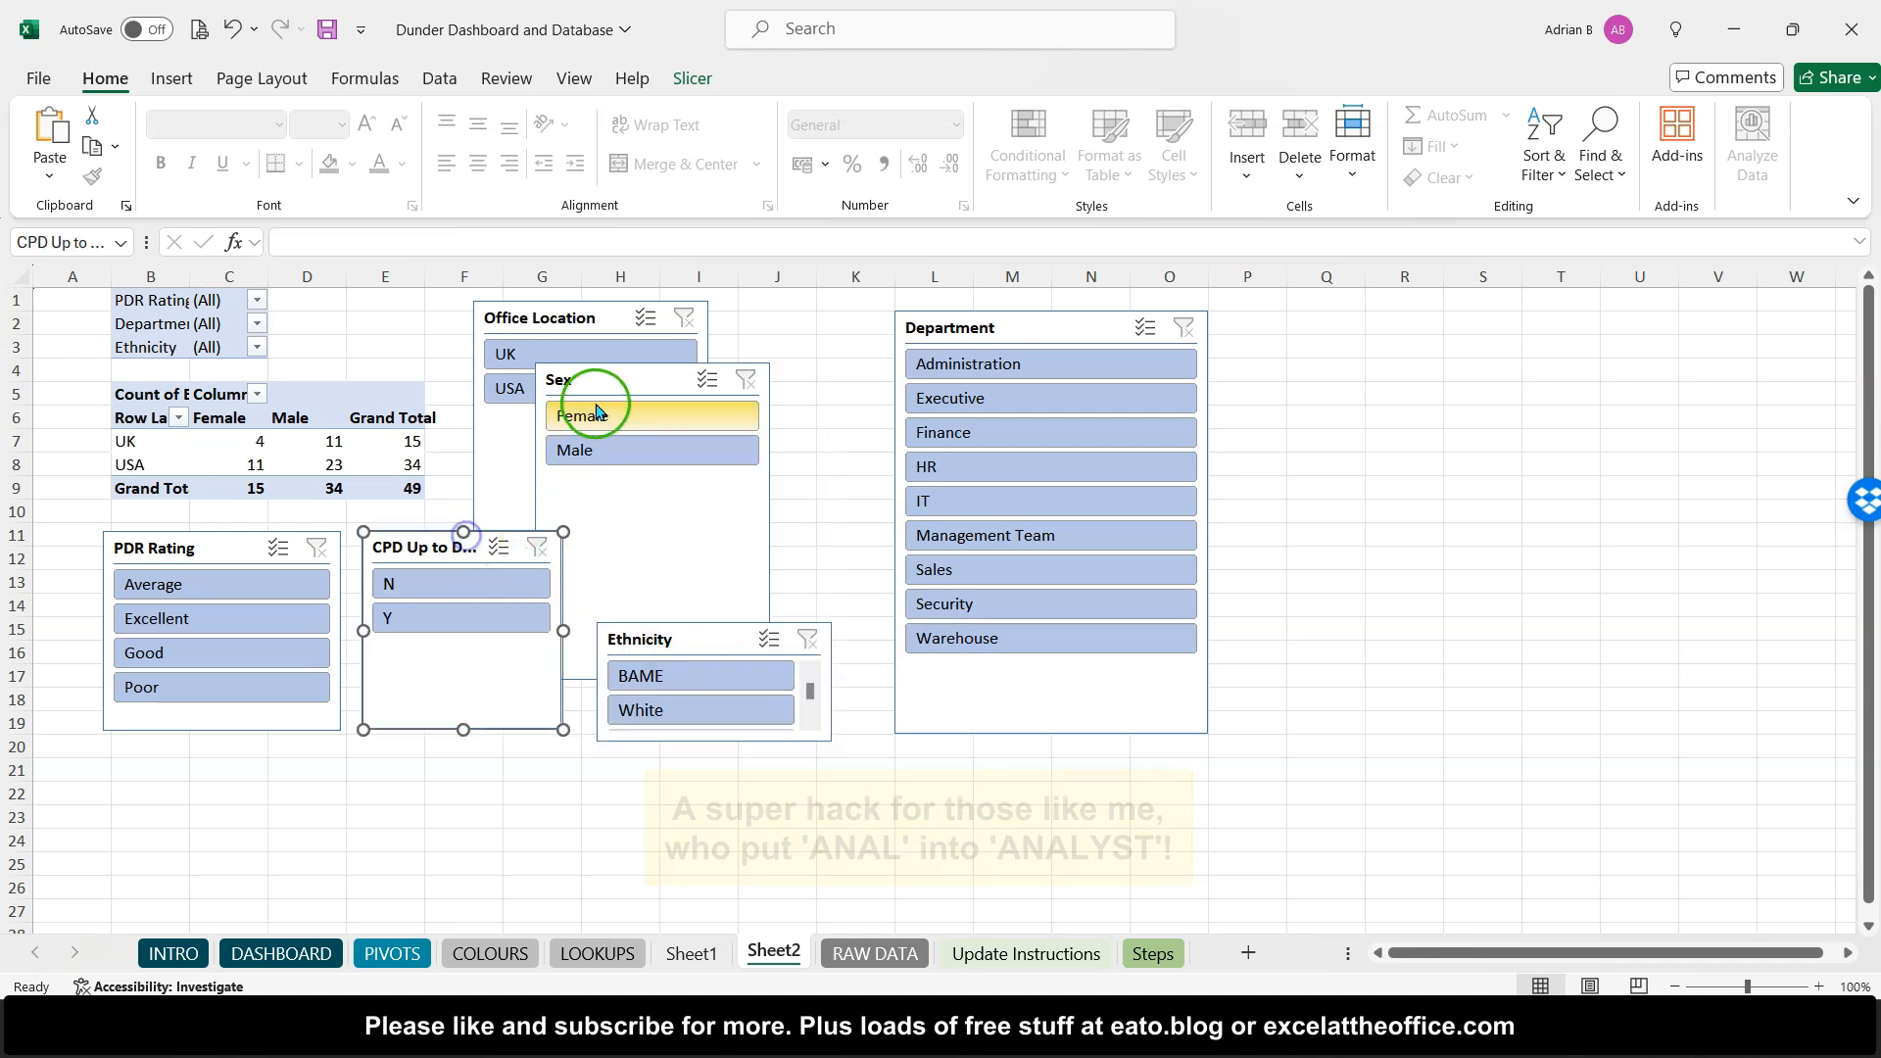
left_click_drag(582, 679, 743, 447)
left_click(570, 453)
left_click_drag(592, 619, 587, 448)
left_click_drag(550, 317, 712, 479)
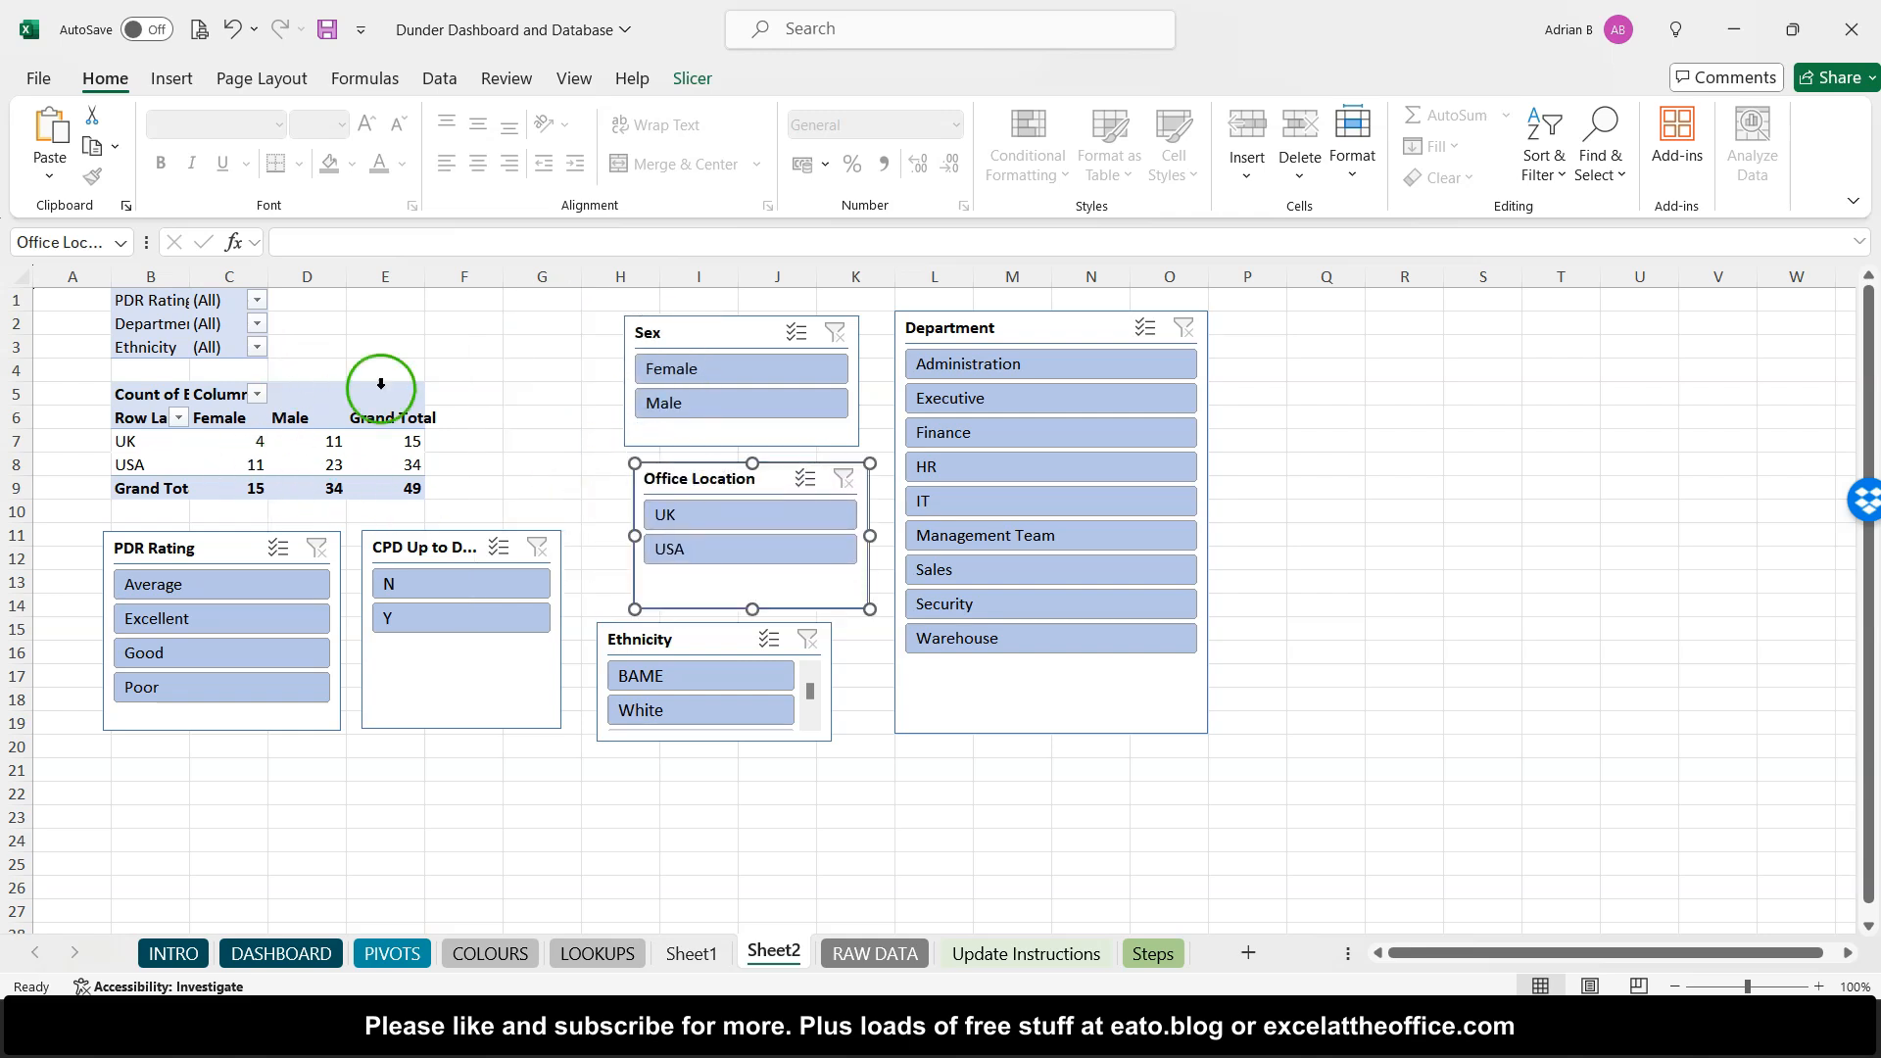
- Deselect Poor, Average and Good in the PDR Rating slicer using multi-select, then clear its filter
left_click(402, 345)
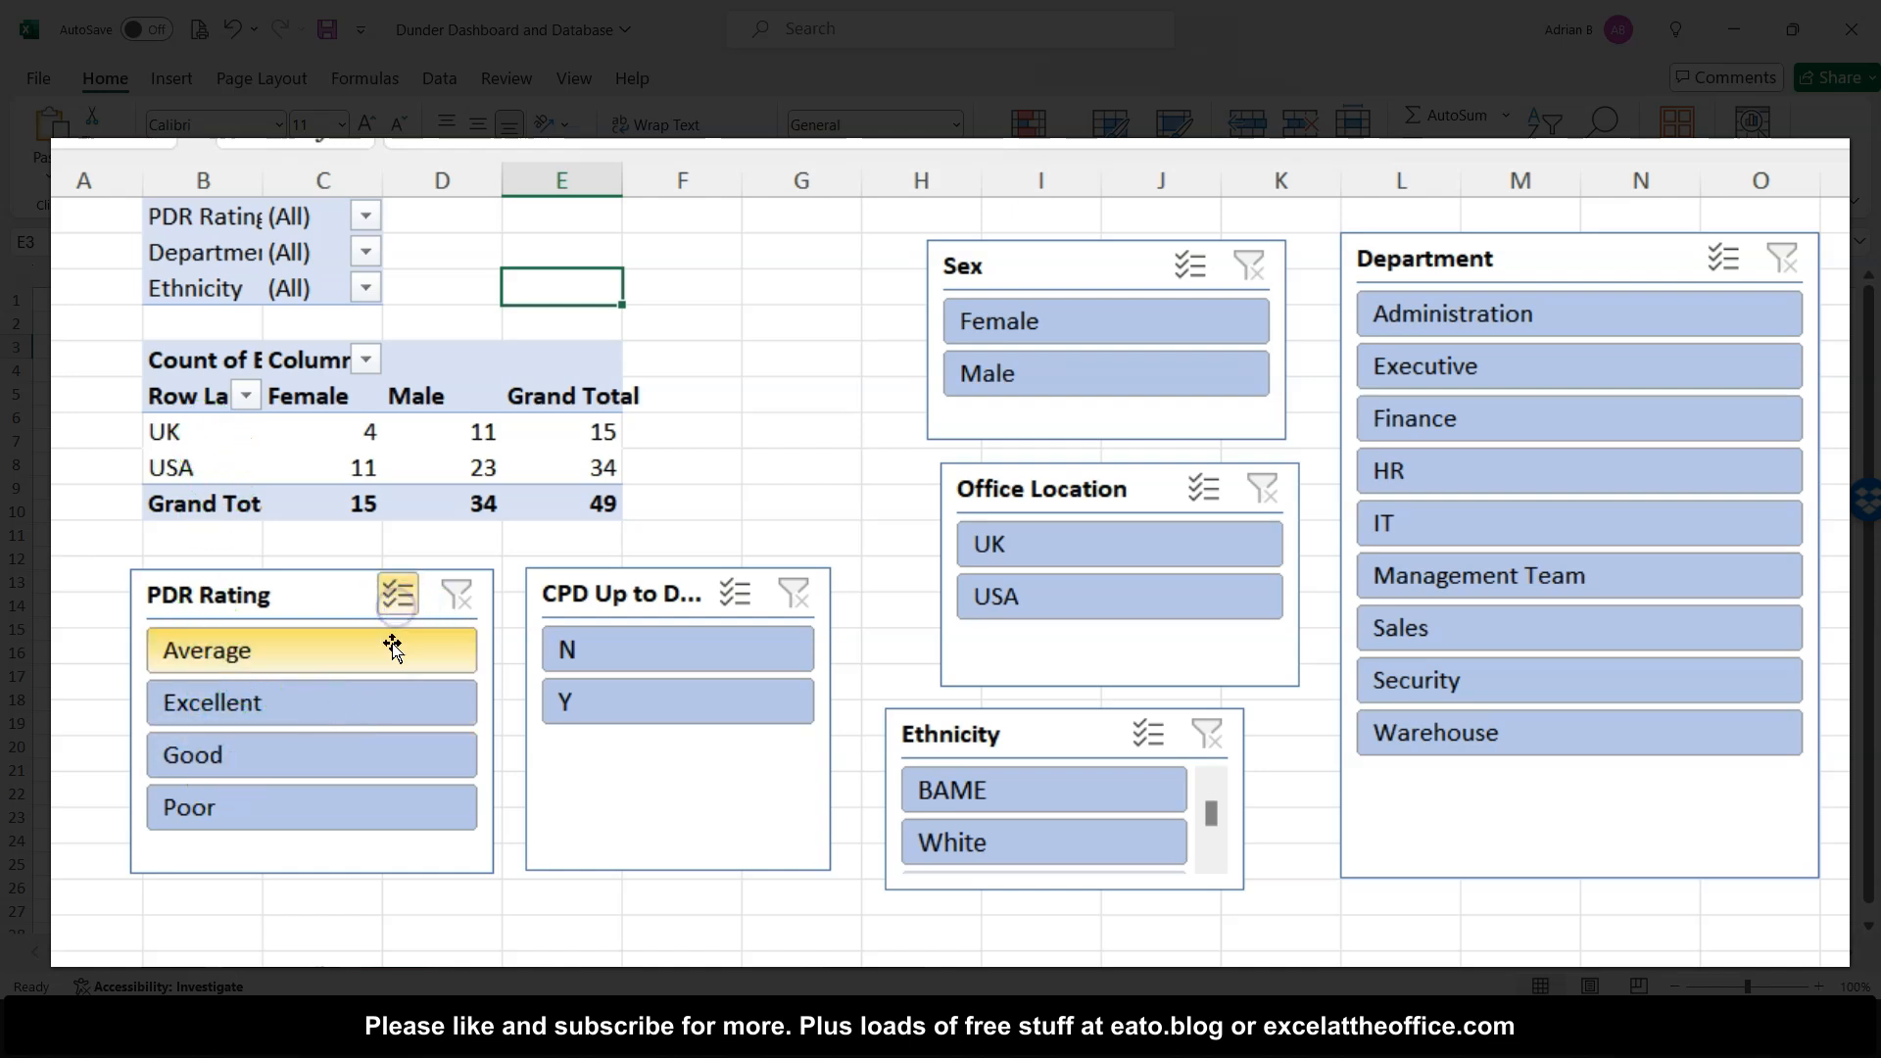
left_click(294, 811)
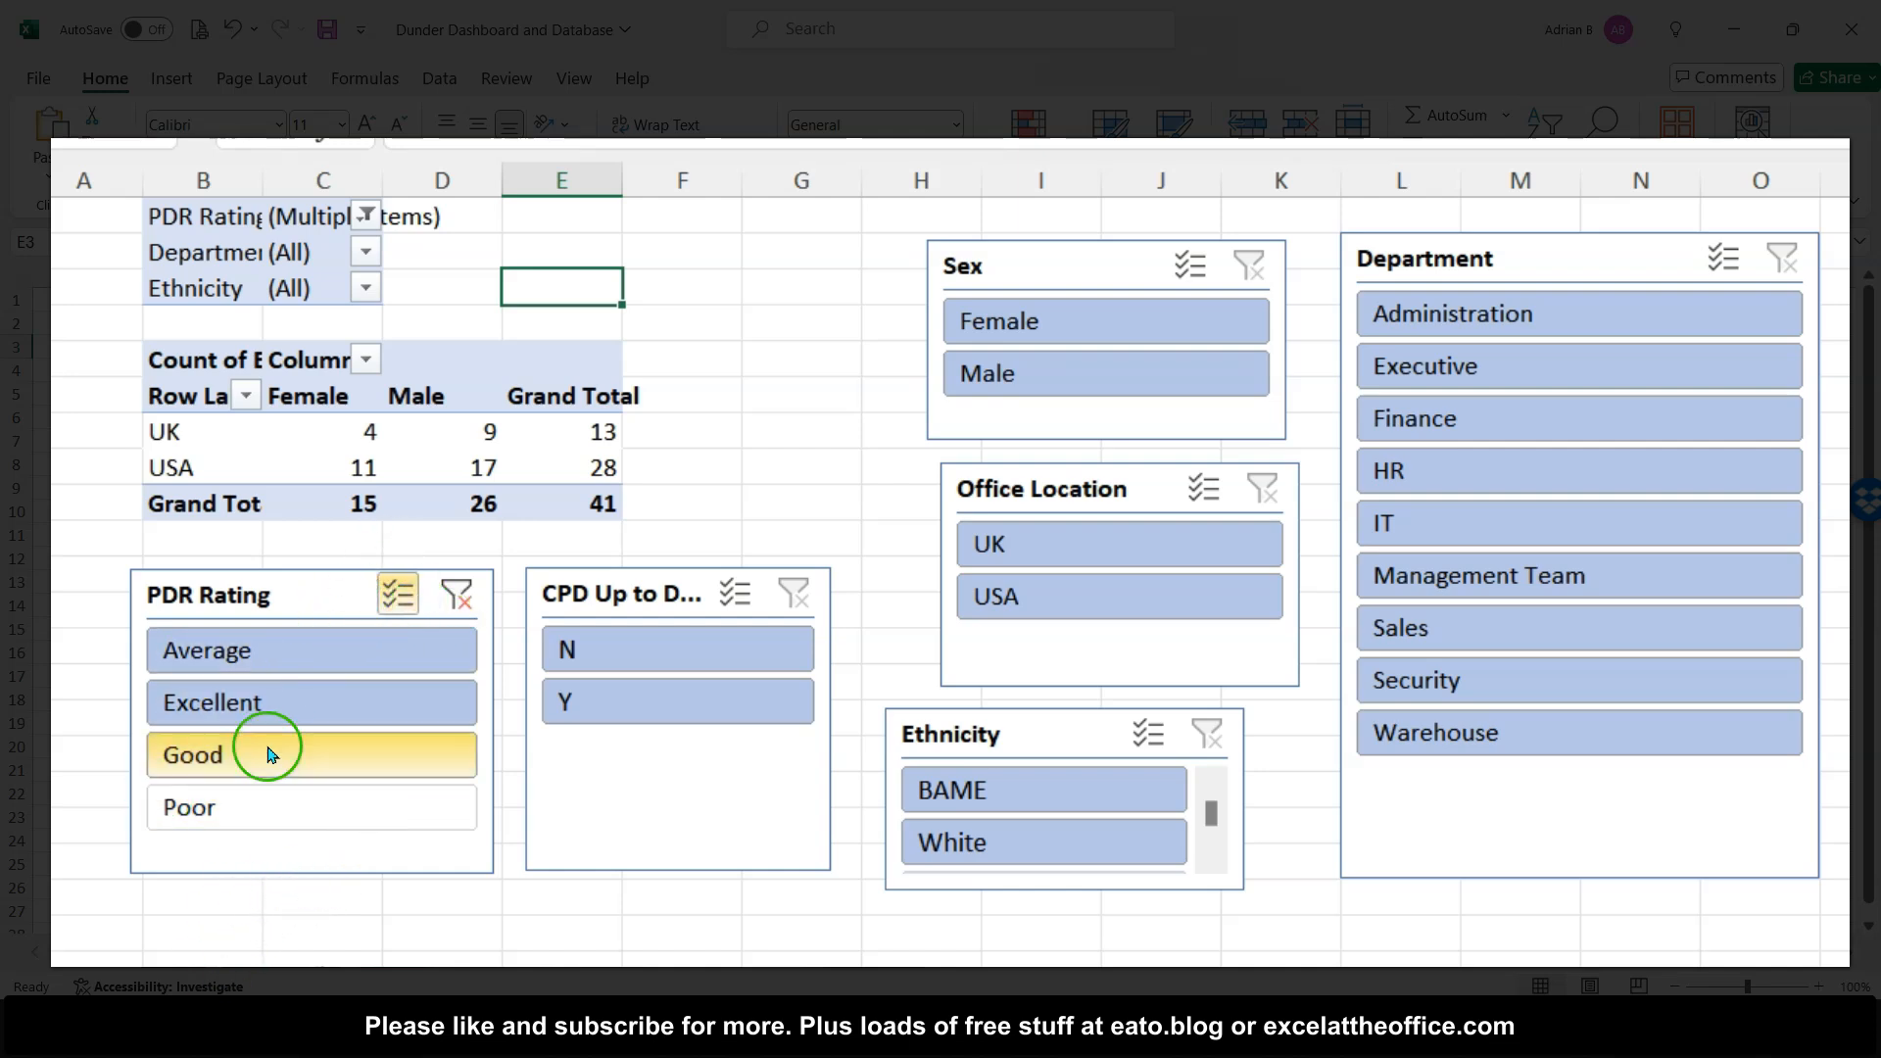
left_click(252, 648)
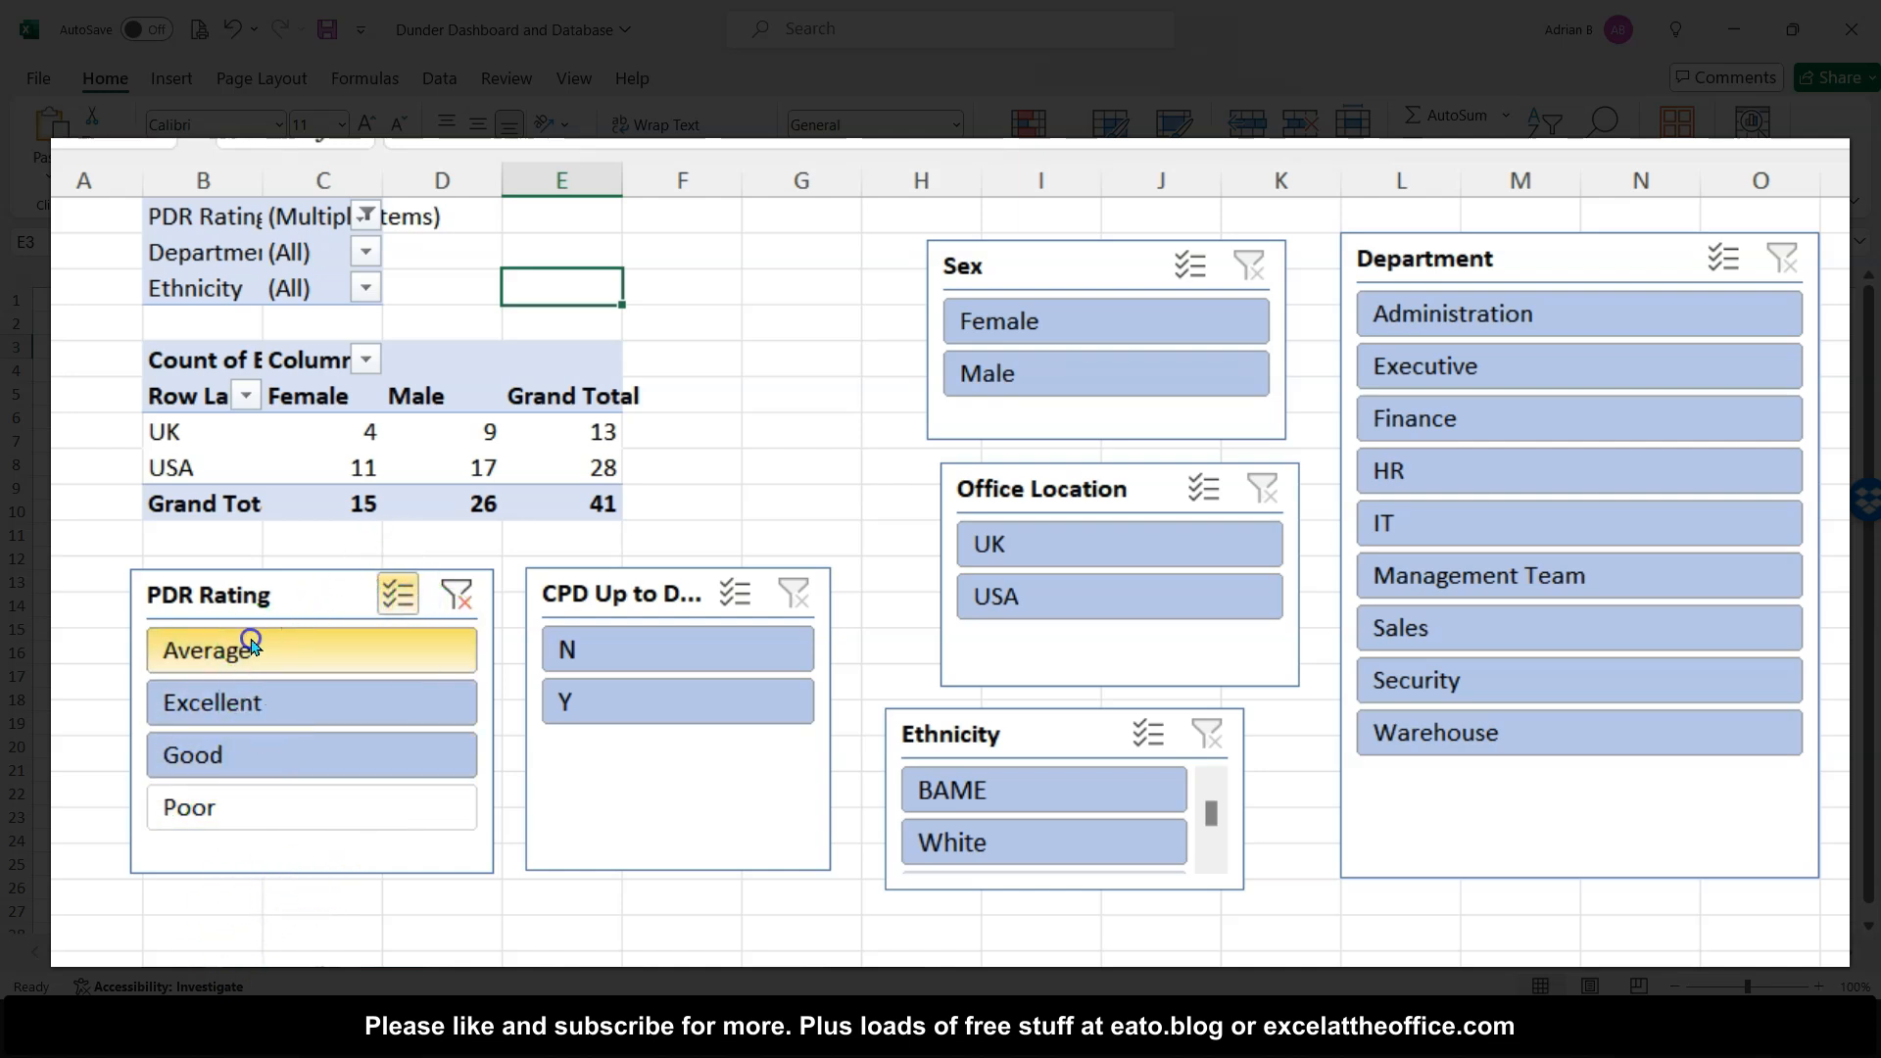
left_click(218, 756)
left_click(400, 595)
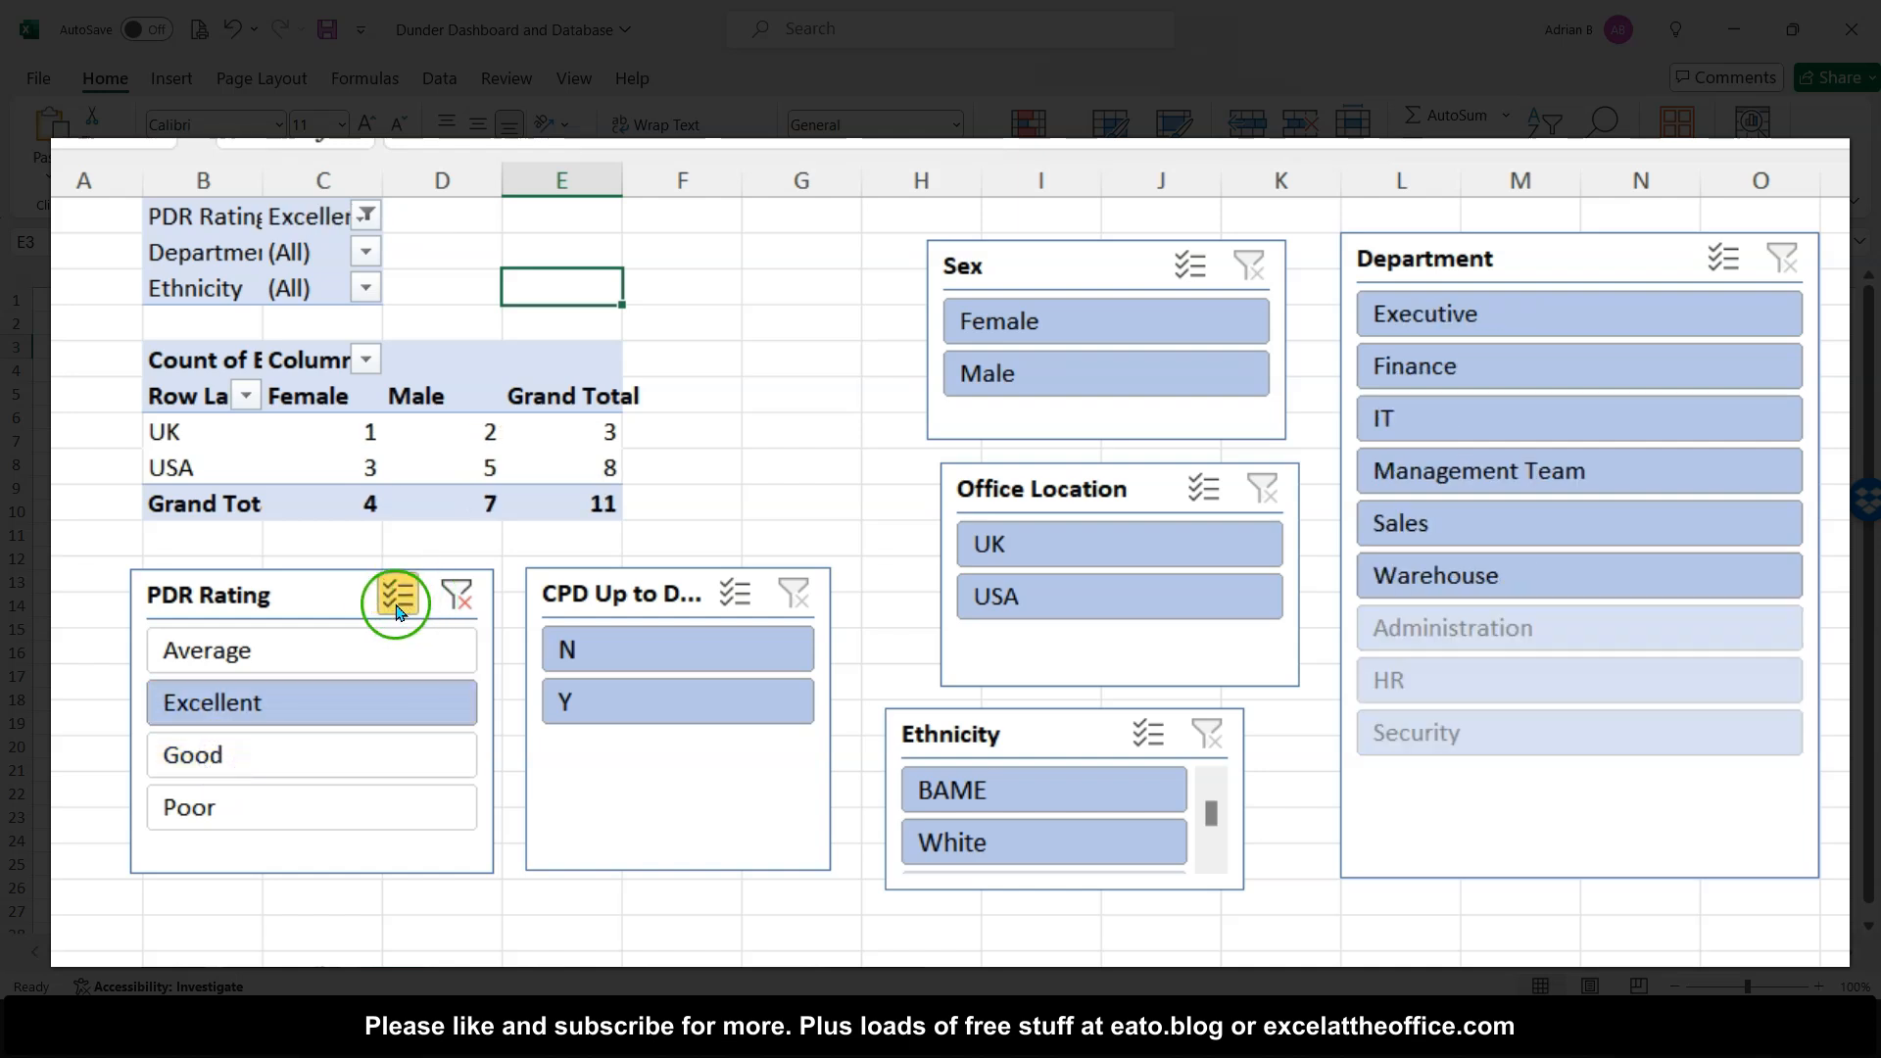
left_click(420, 598)
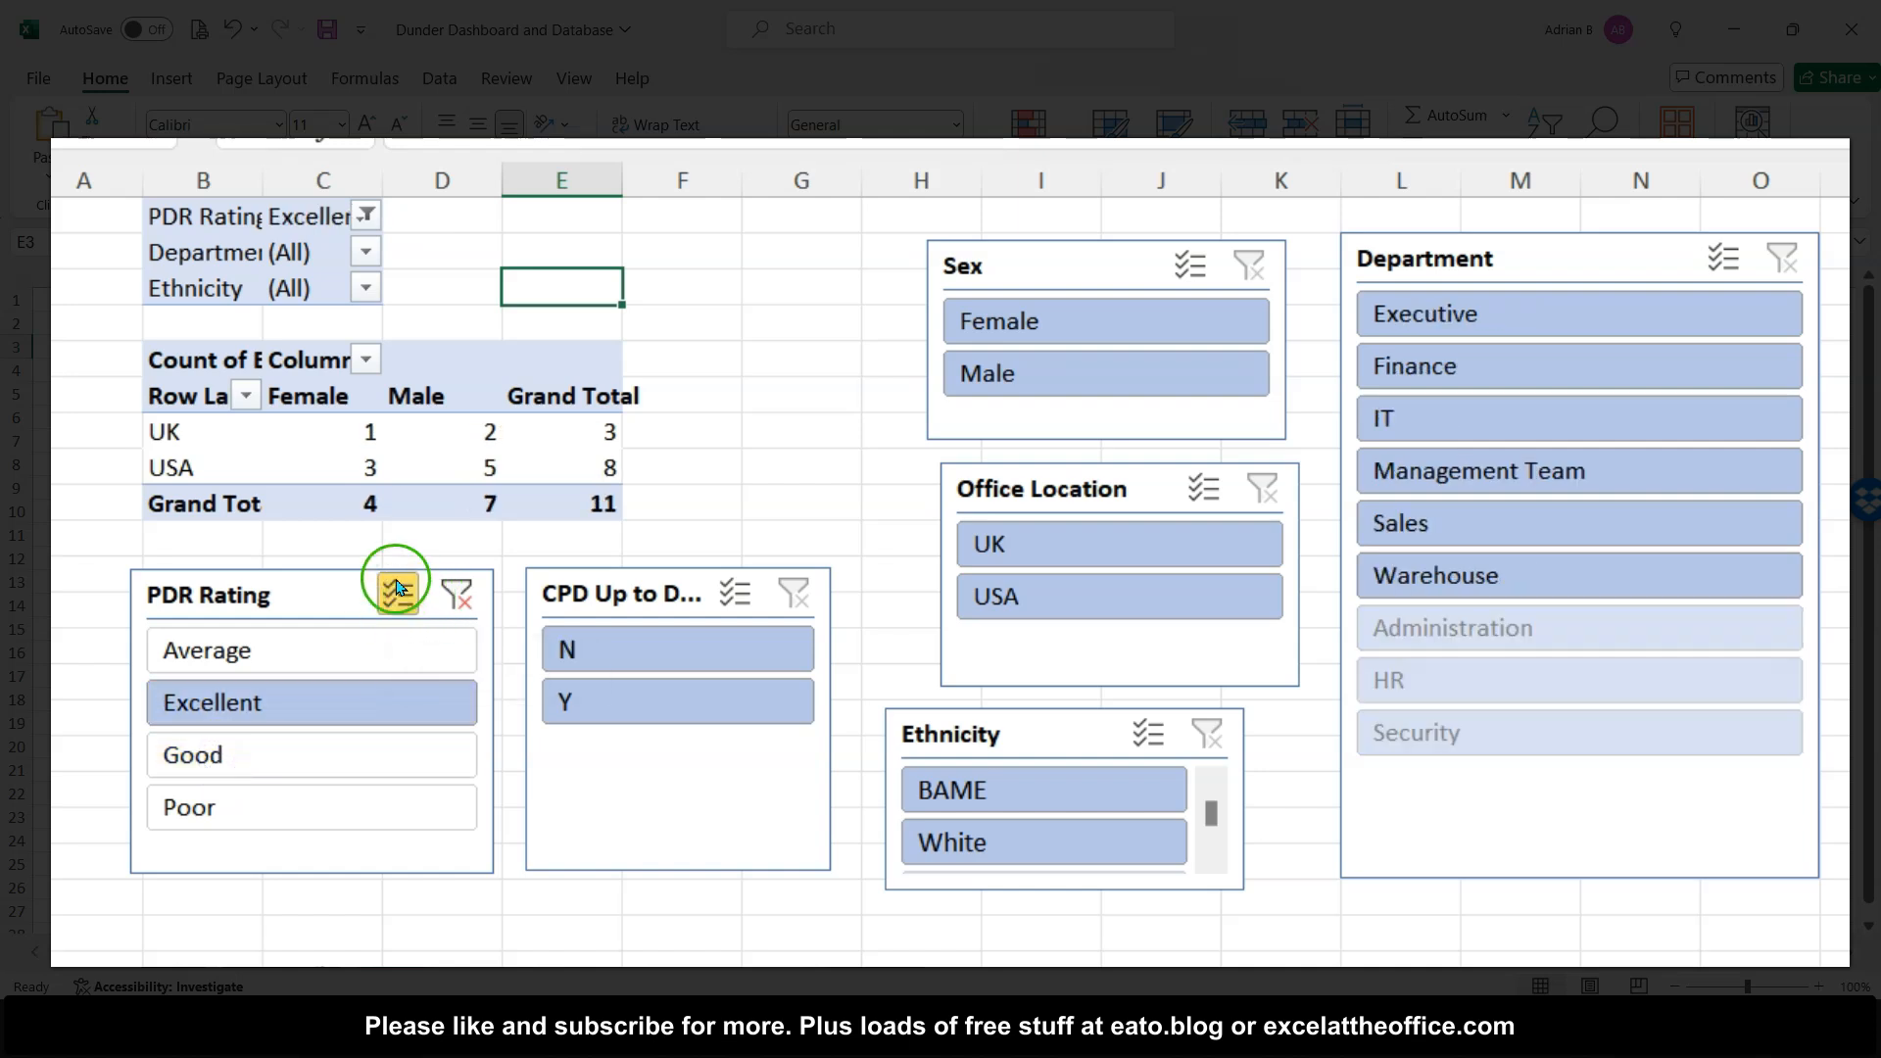
left_click(400, 595)
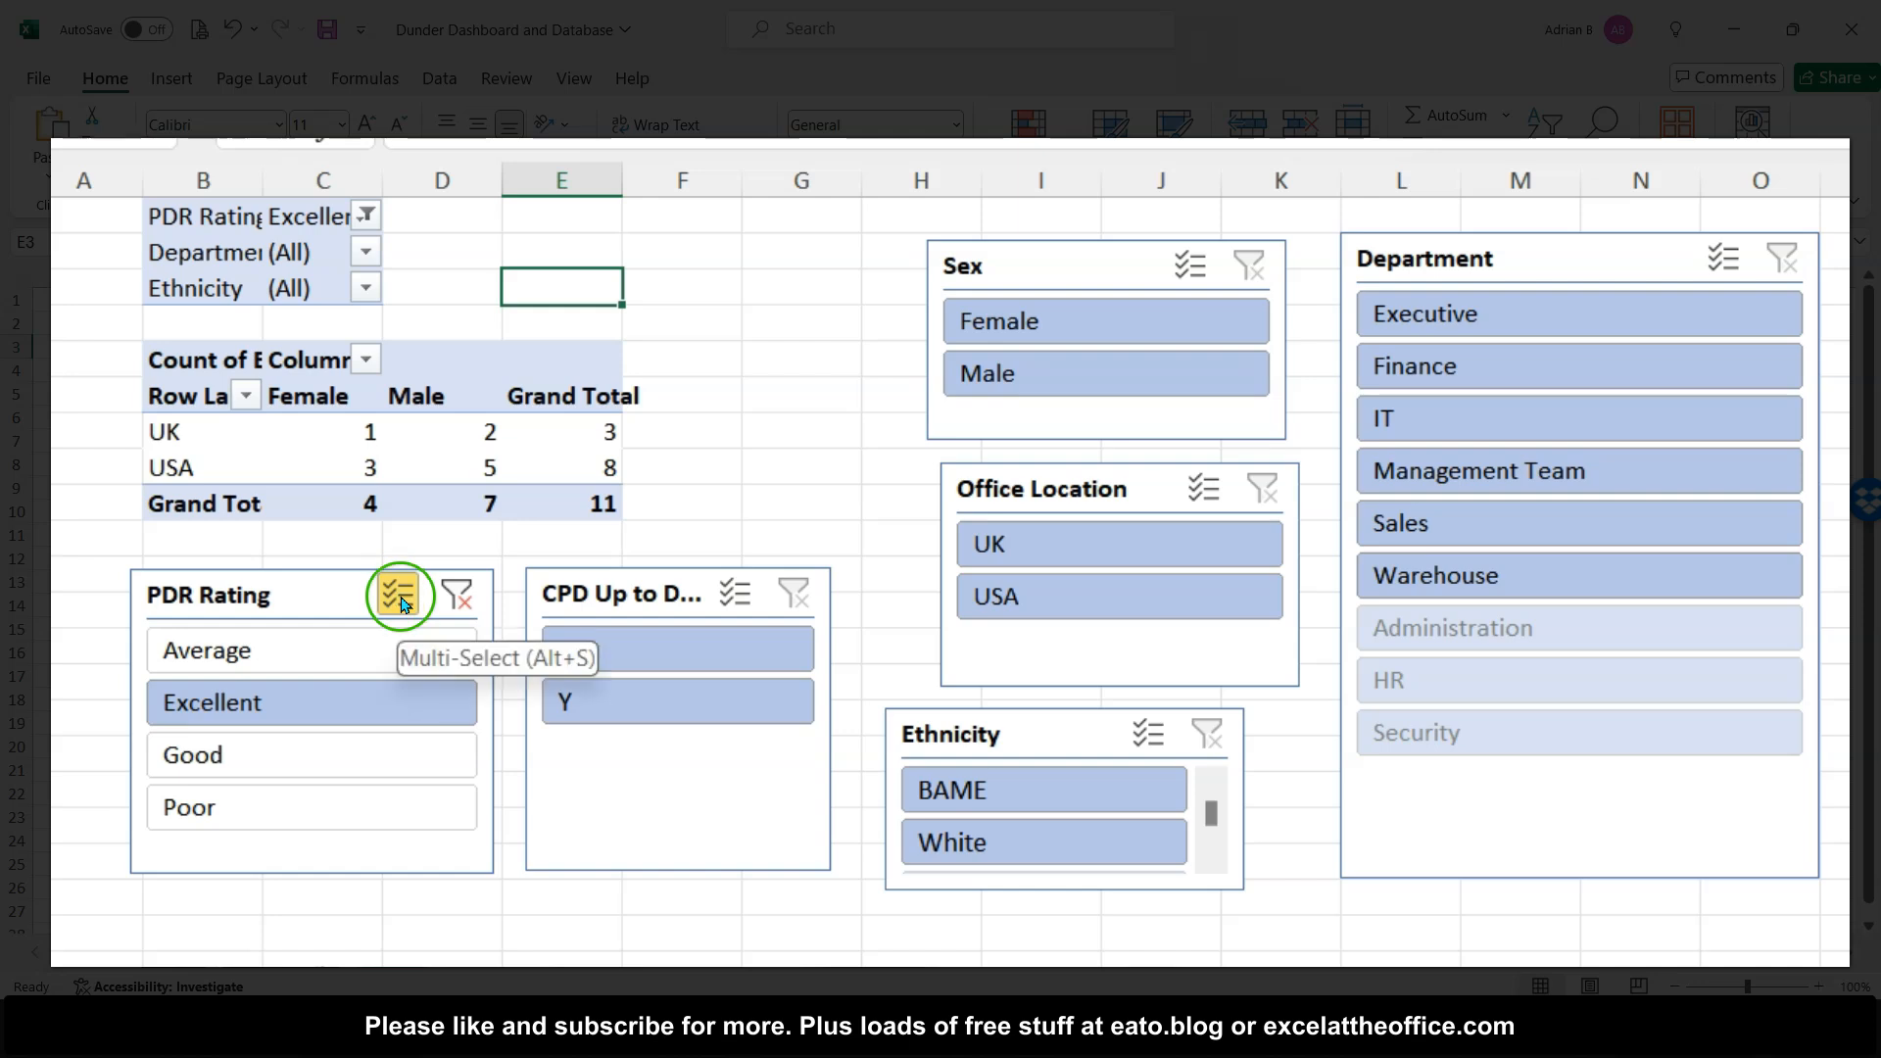
left_click(460, 595)
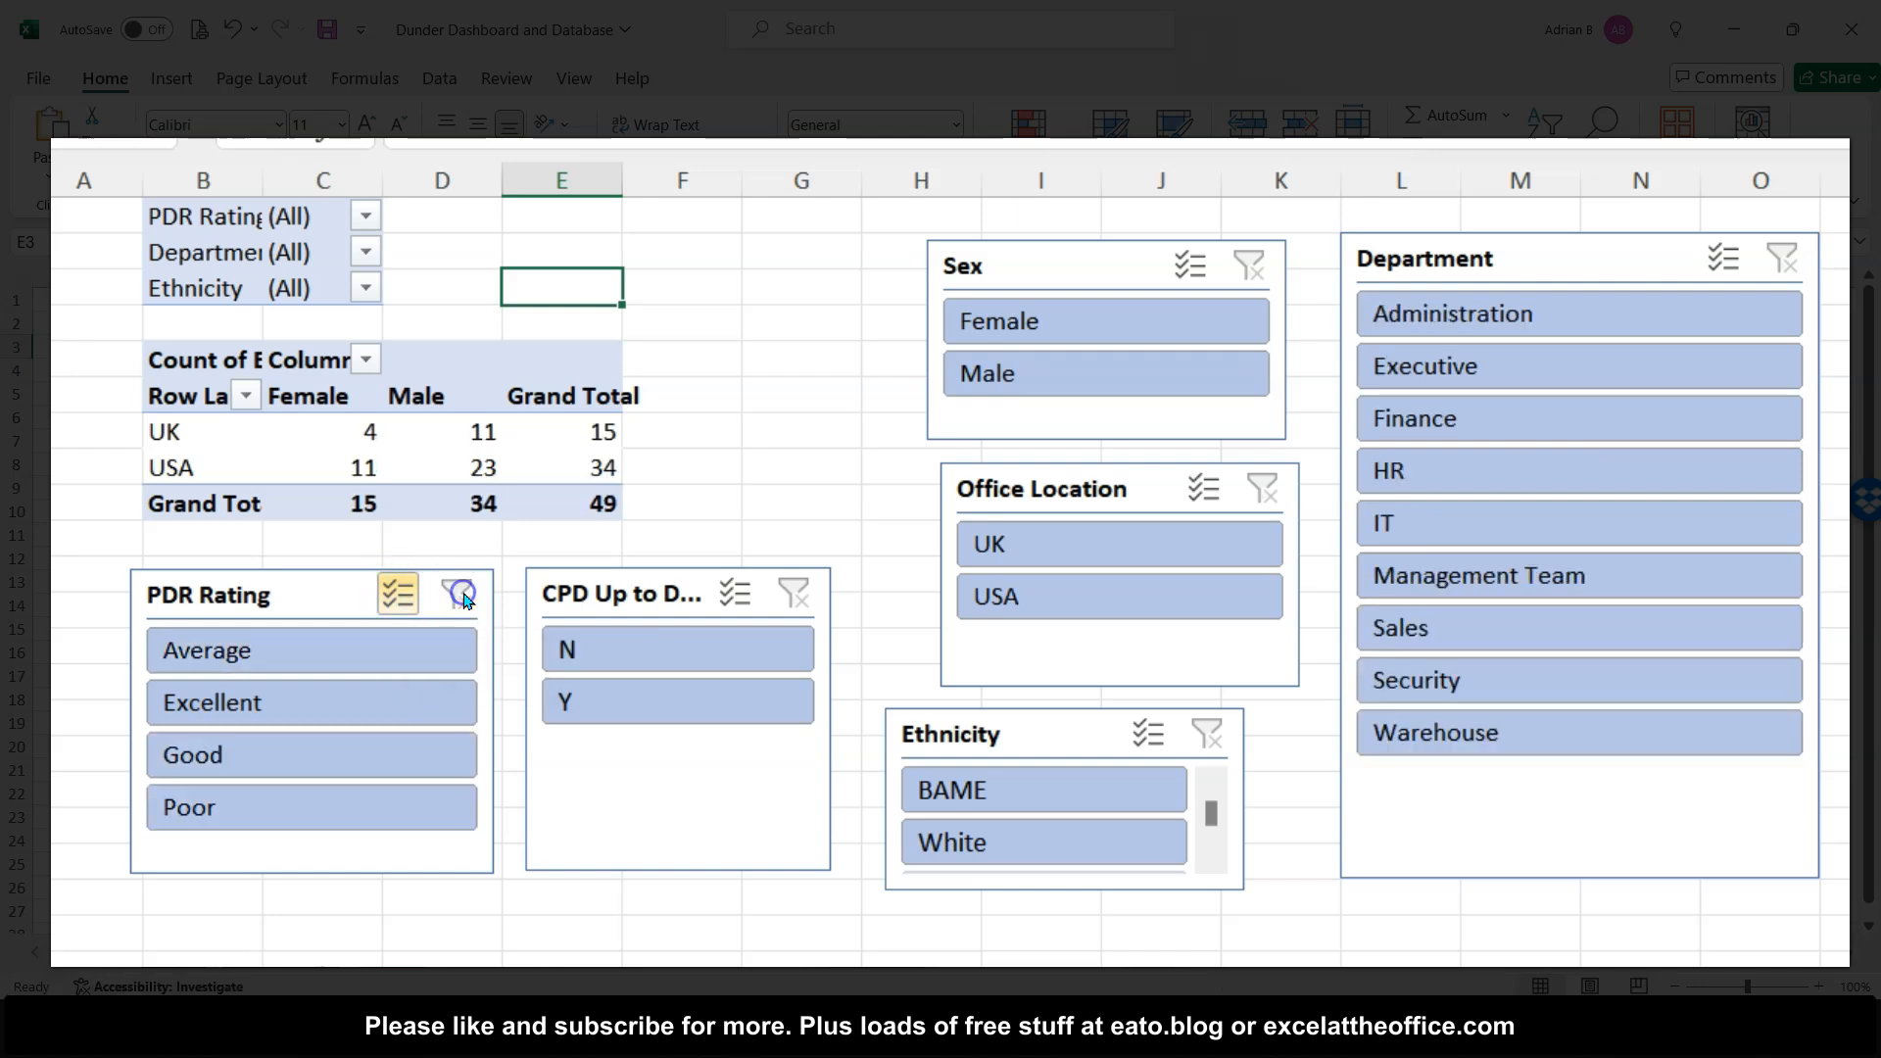
- Filter the slicers to CPD Y, Female, UK, White, Excellent and Good ratings, and Administration and Management Team
left_click(595, 638)
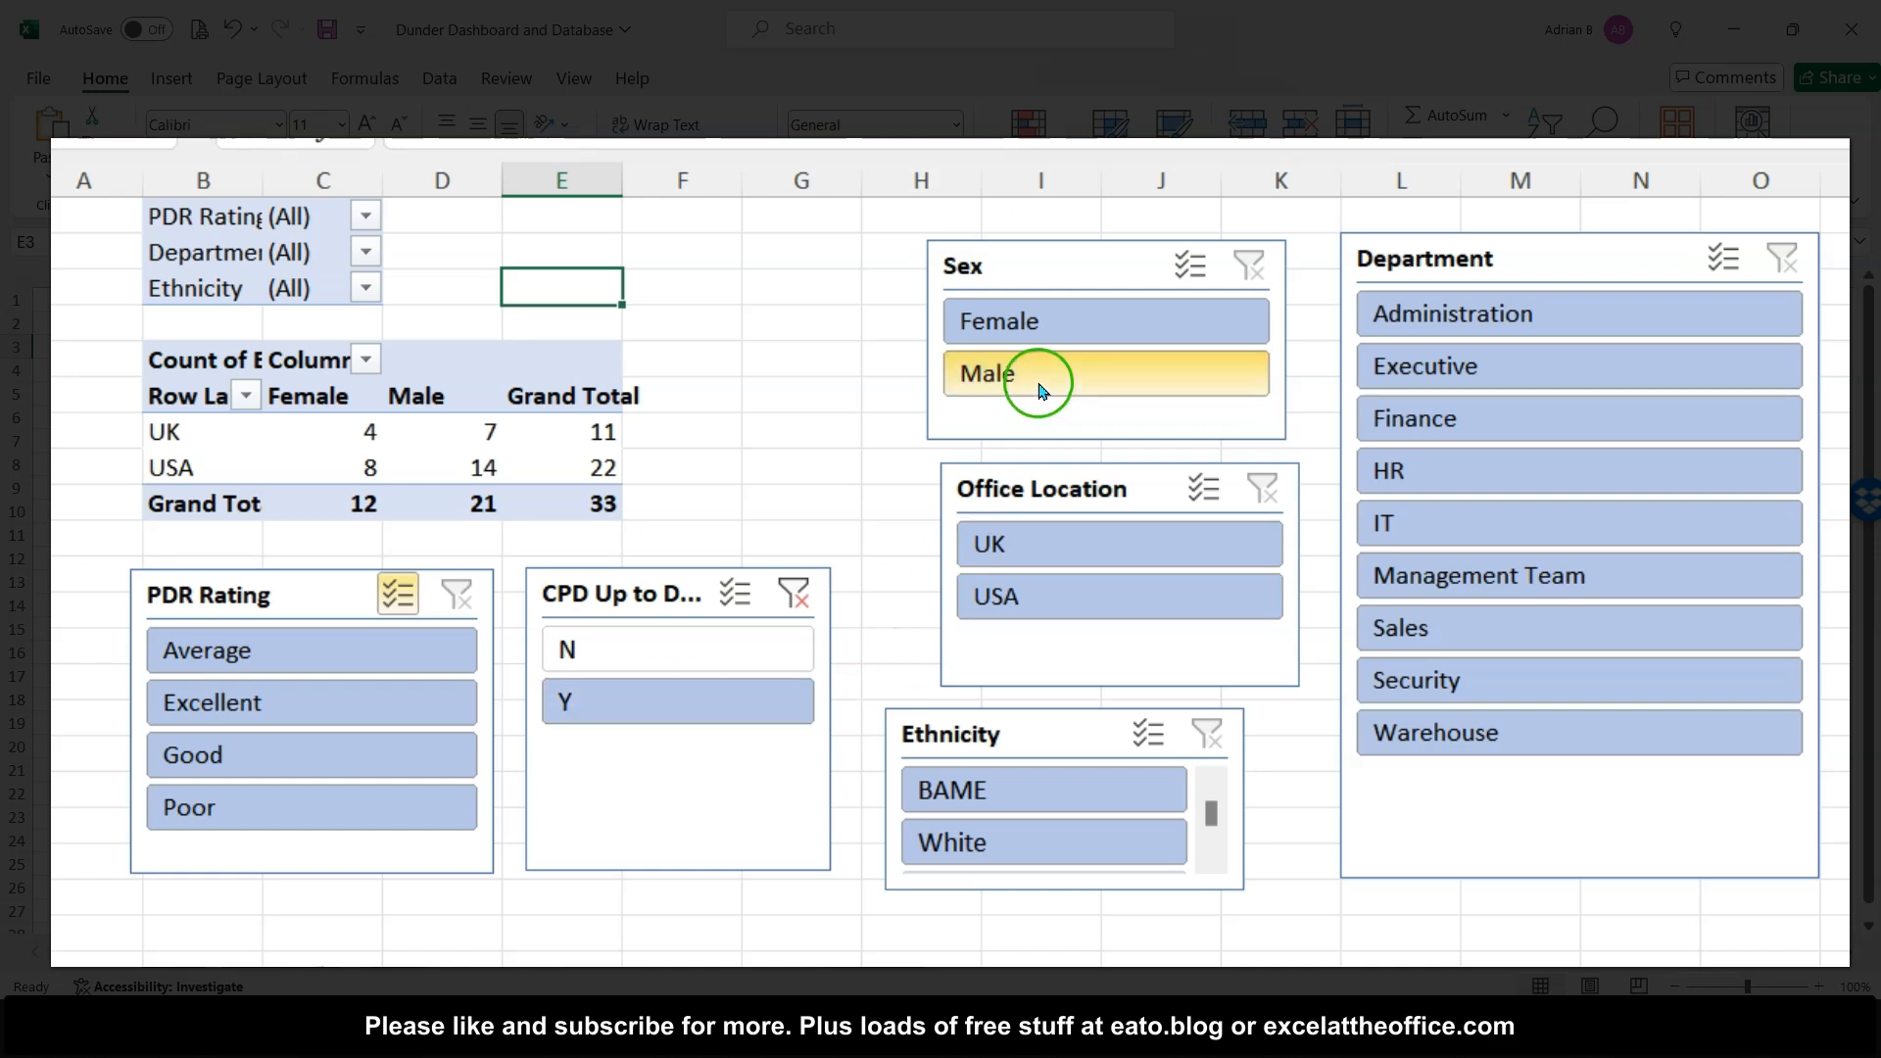
left_click(1055, 326)
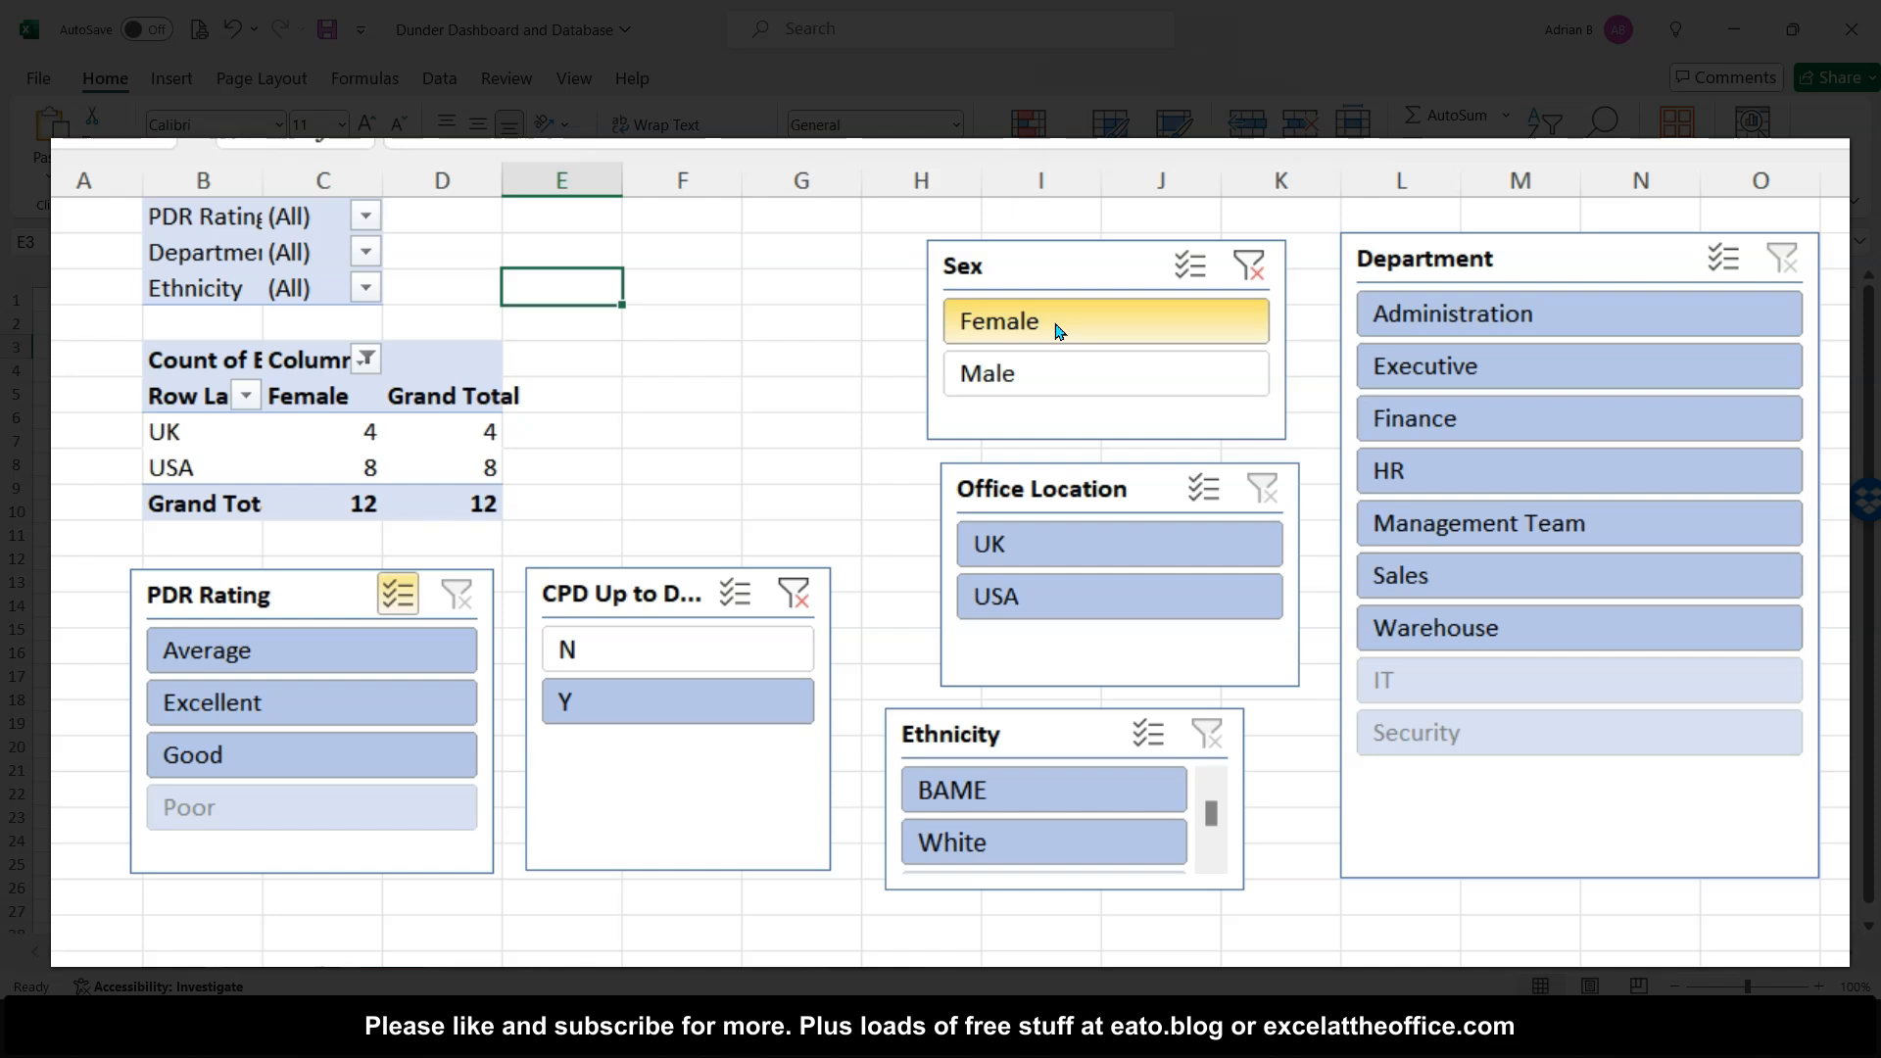
left_click(431, 502)
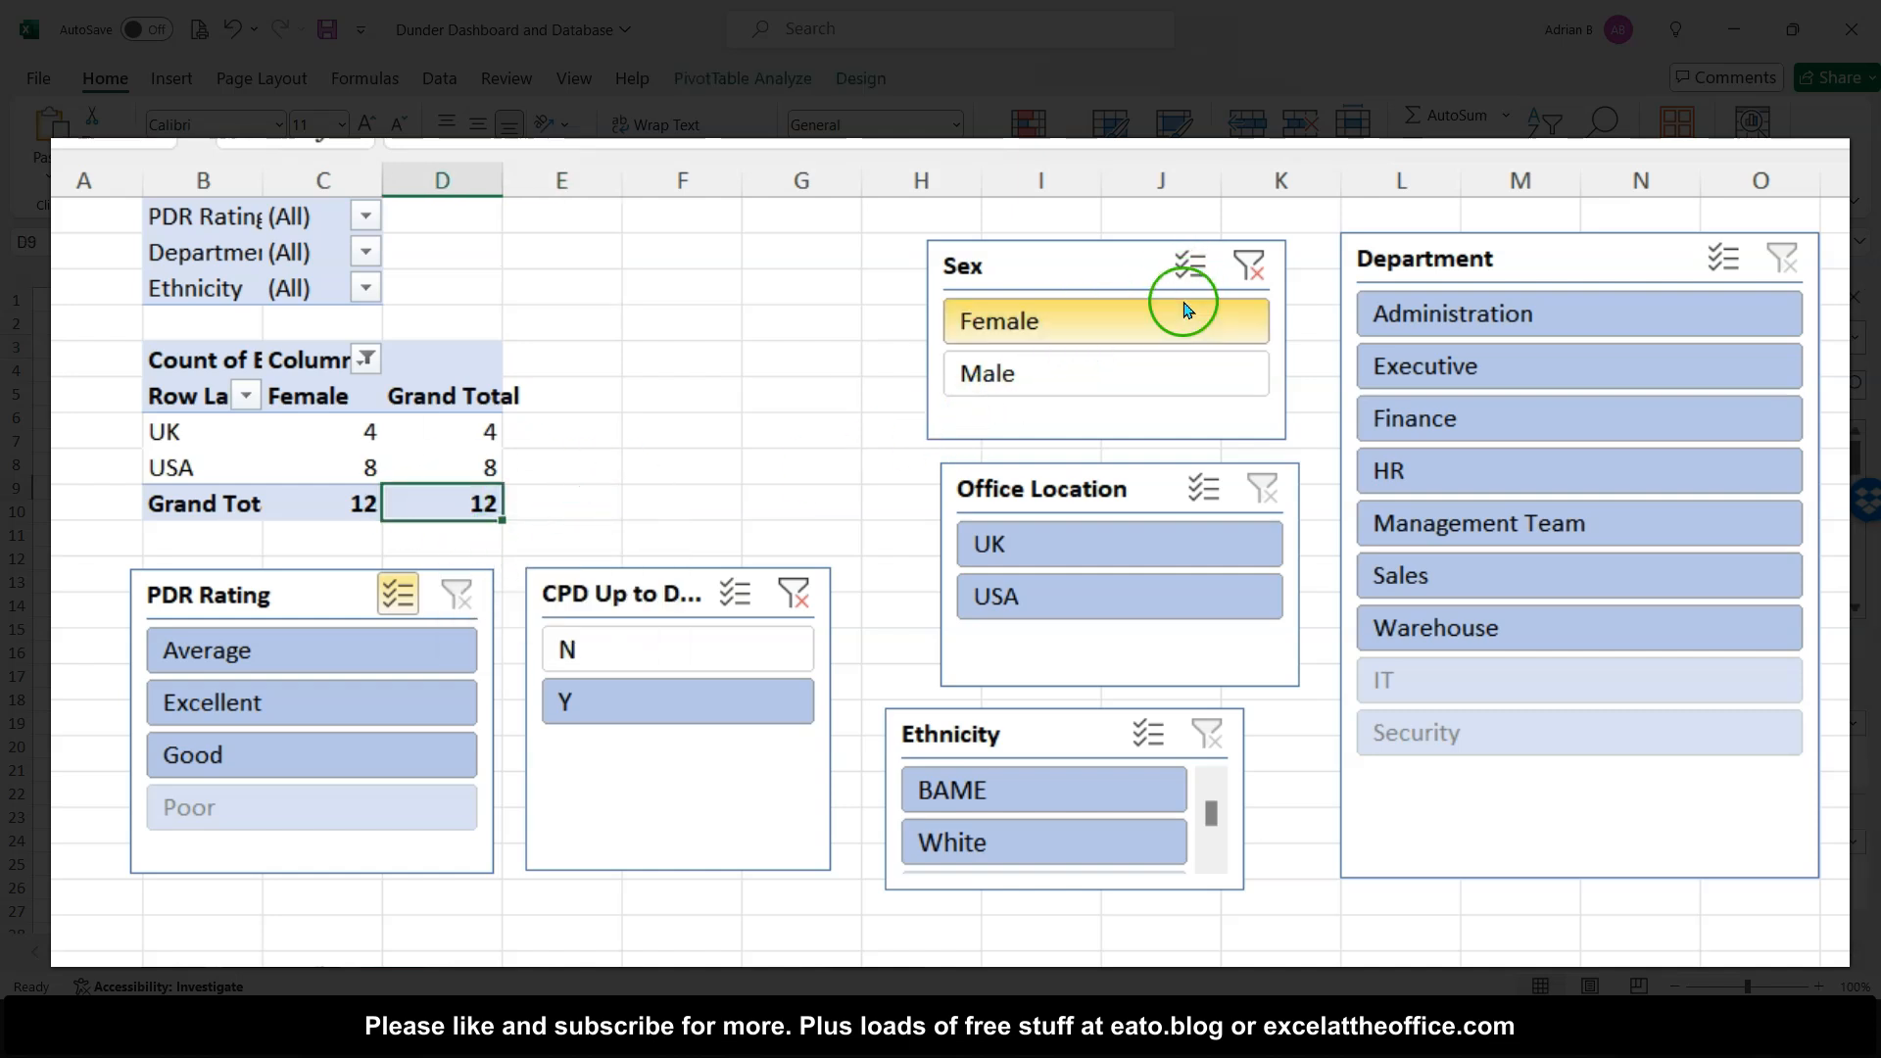
left_click(1056, 557)
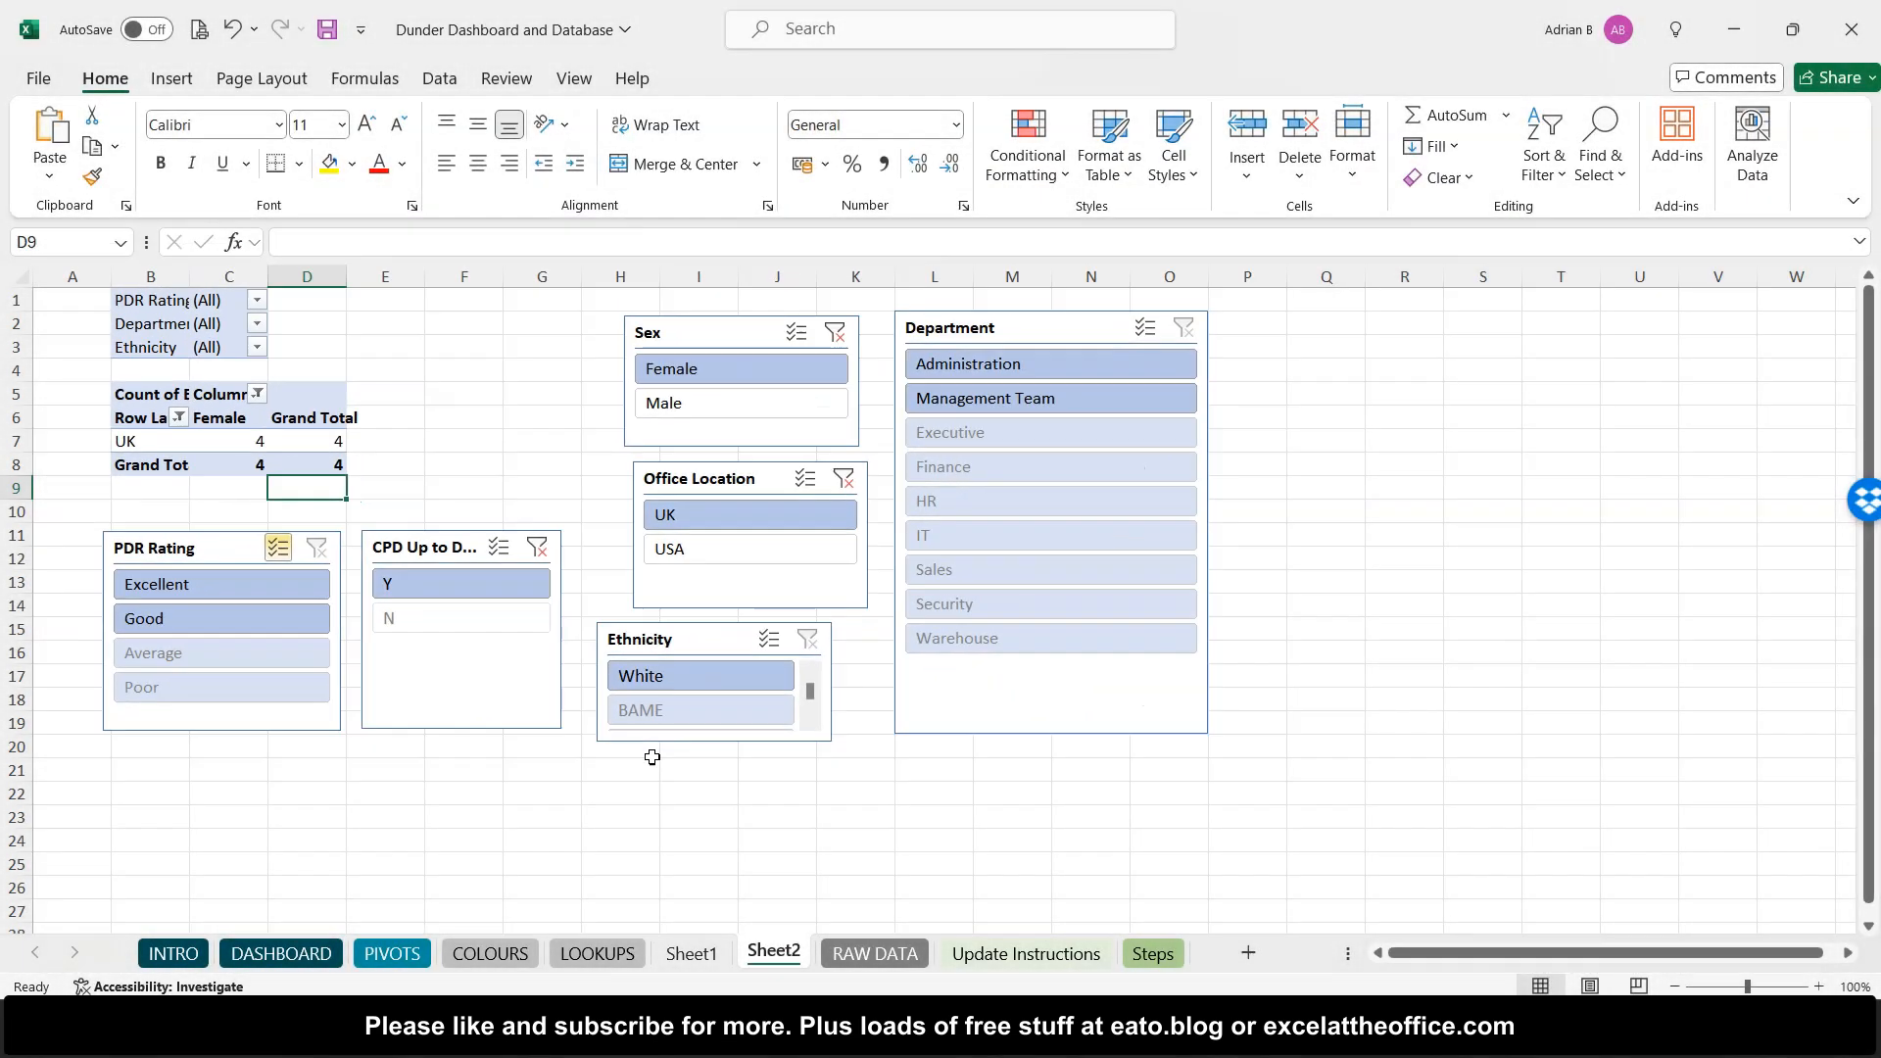
- Check the slicers on the DASHBOARD sheet and the PIVOTS sheet, then return to Sheet2
left_click(331, 955)
left_click(304, 950)
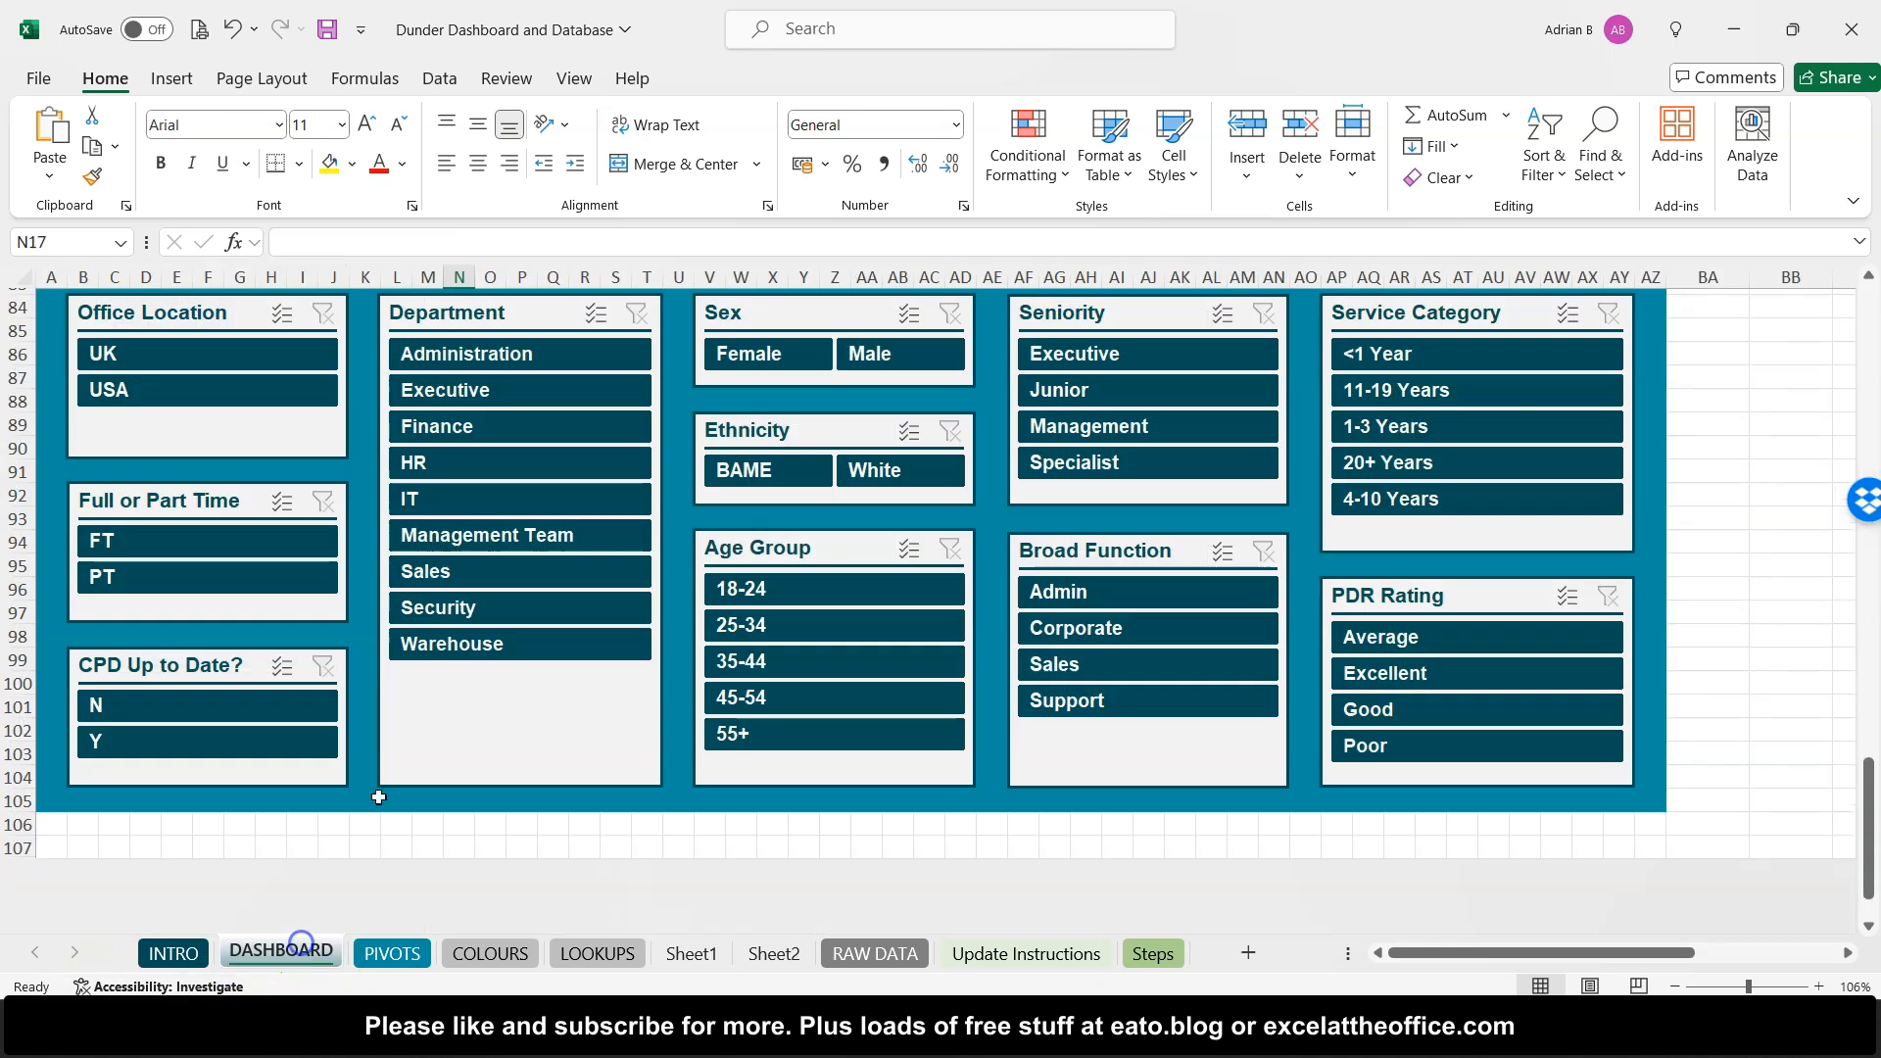
scroll(480, 609, "up", 3)
scroll(480, 609, "down", 3)
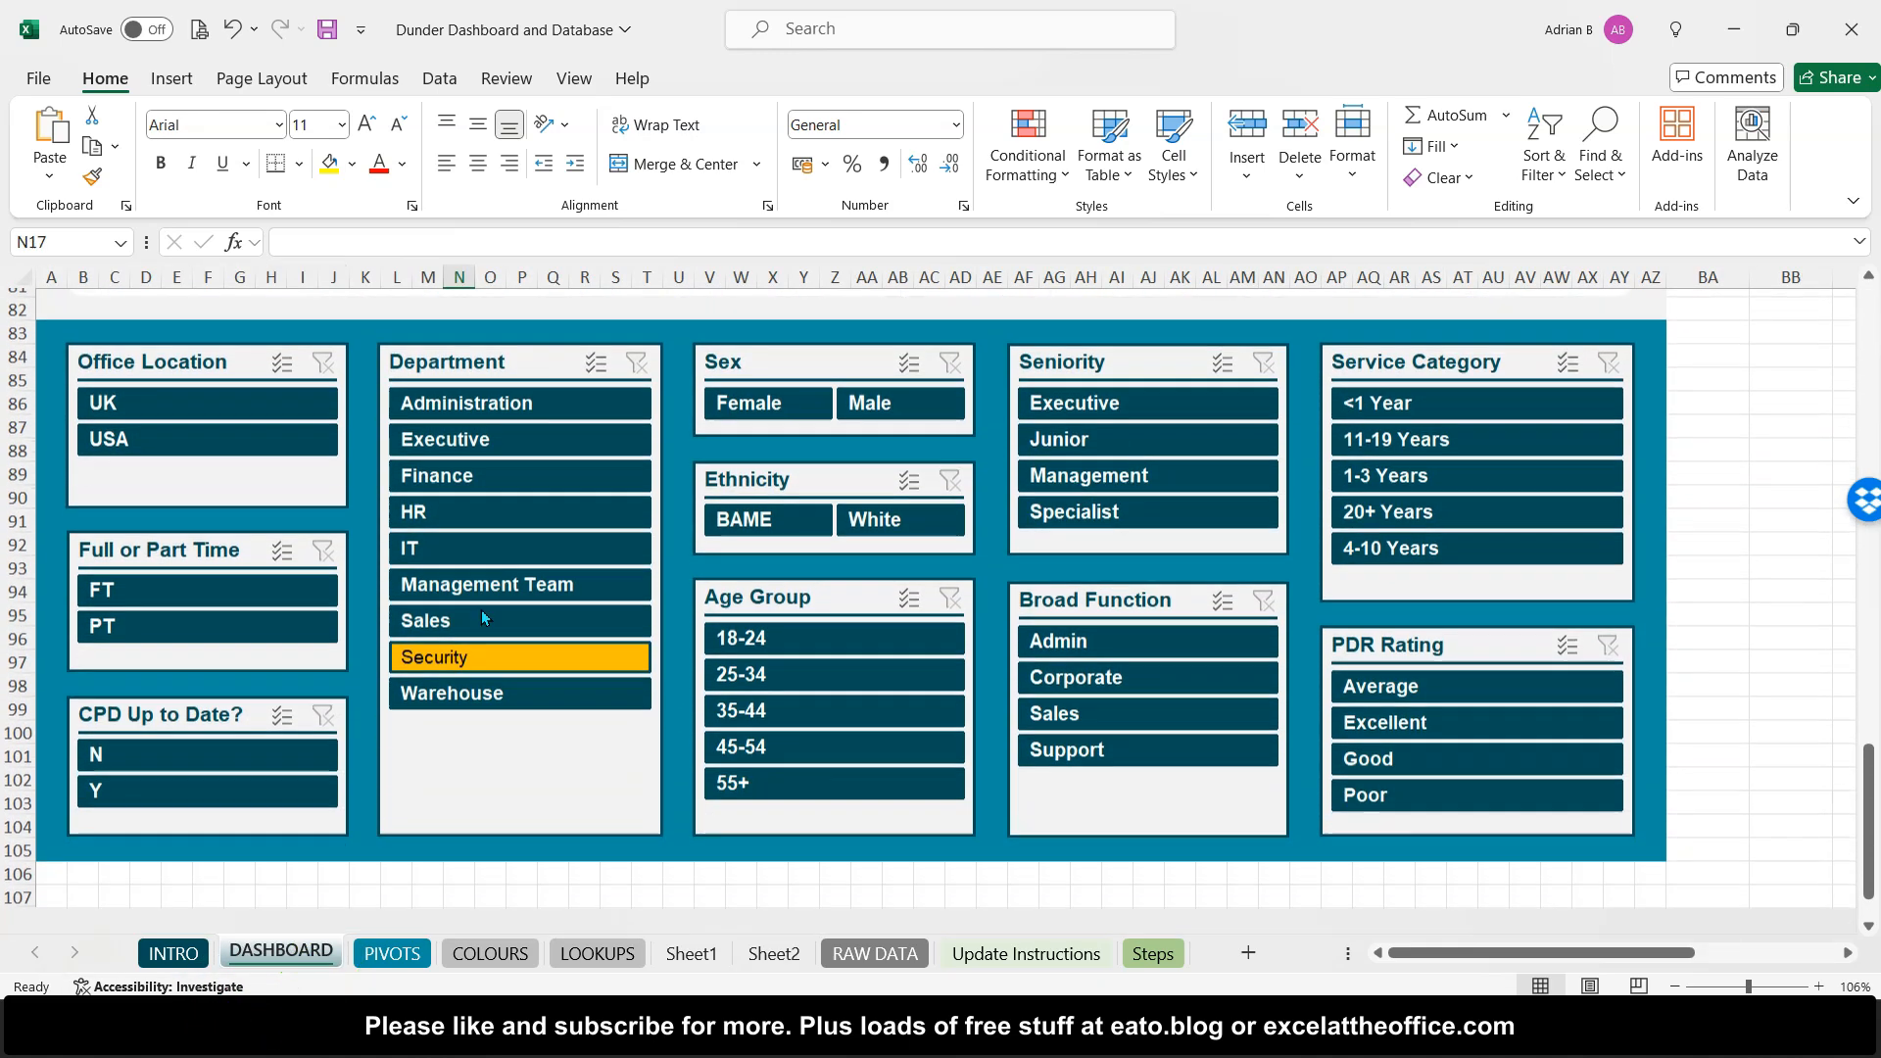
left_click(392, 953)
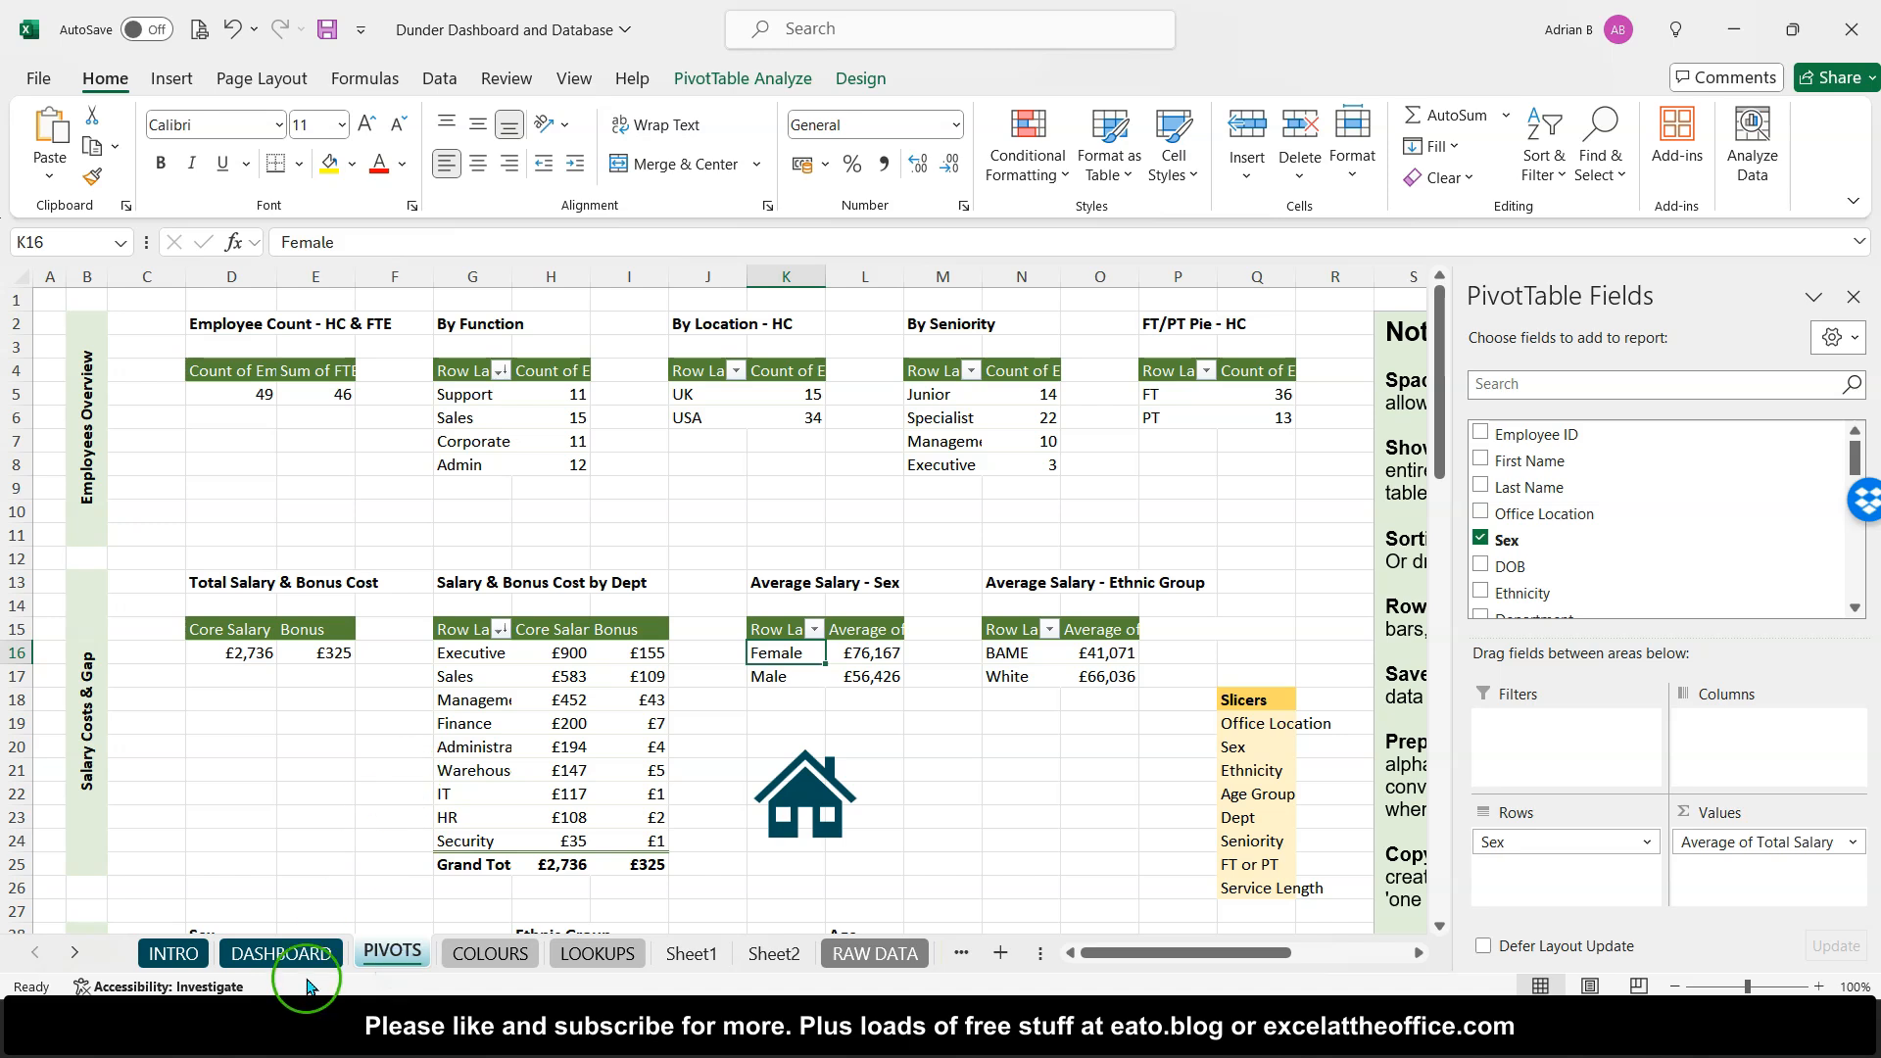
left_click(764, 955)
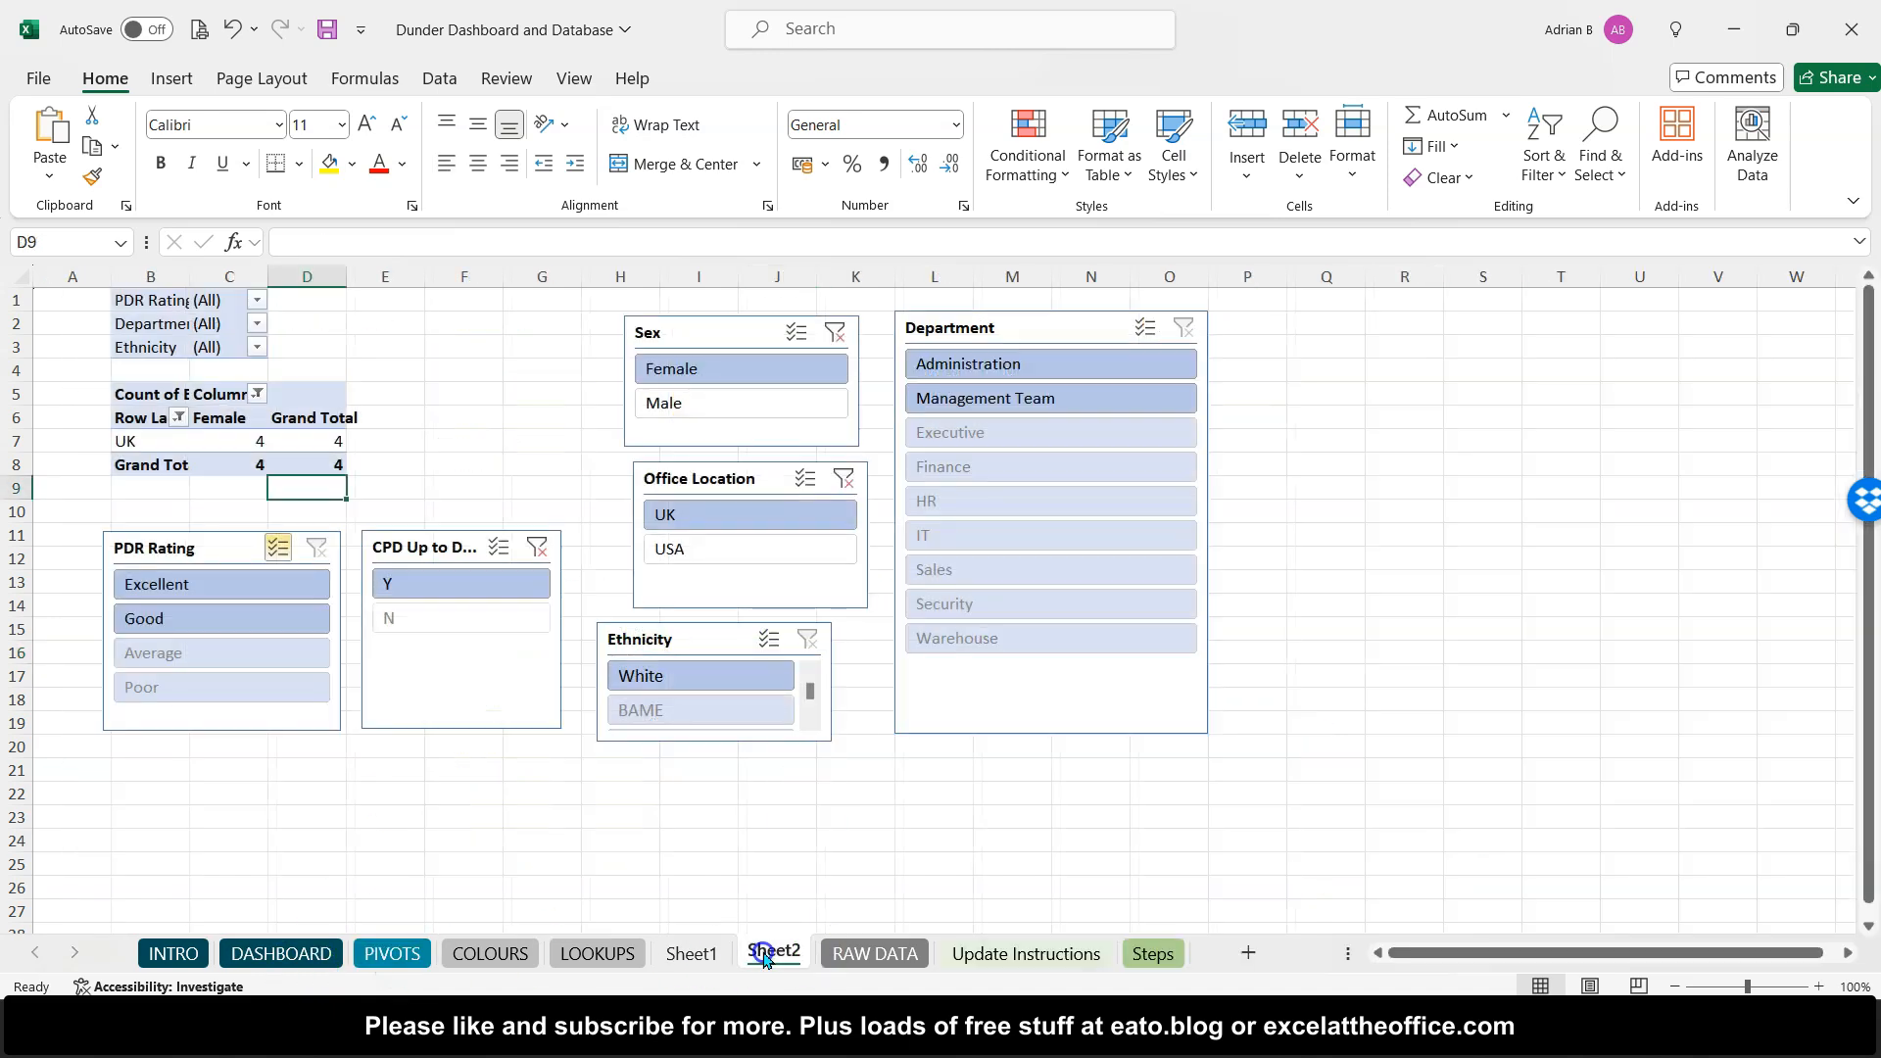
- Open the Sex slicer's Report Connections to review which PivotTables it filters, then cancel
left_click(635, 674)
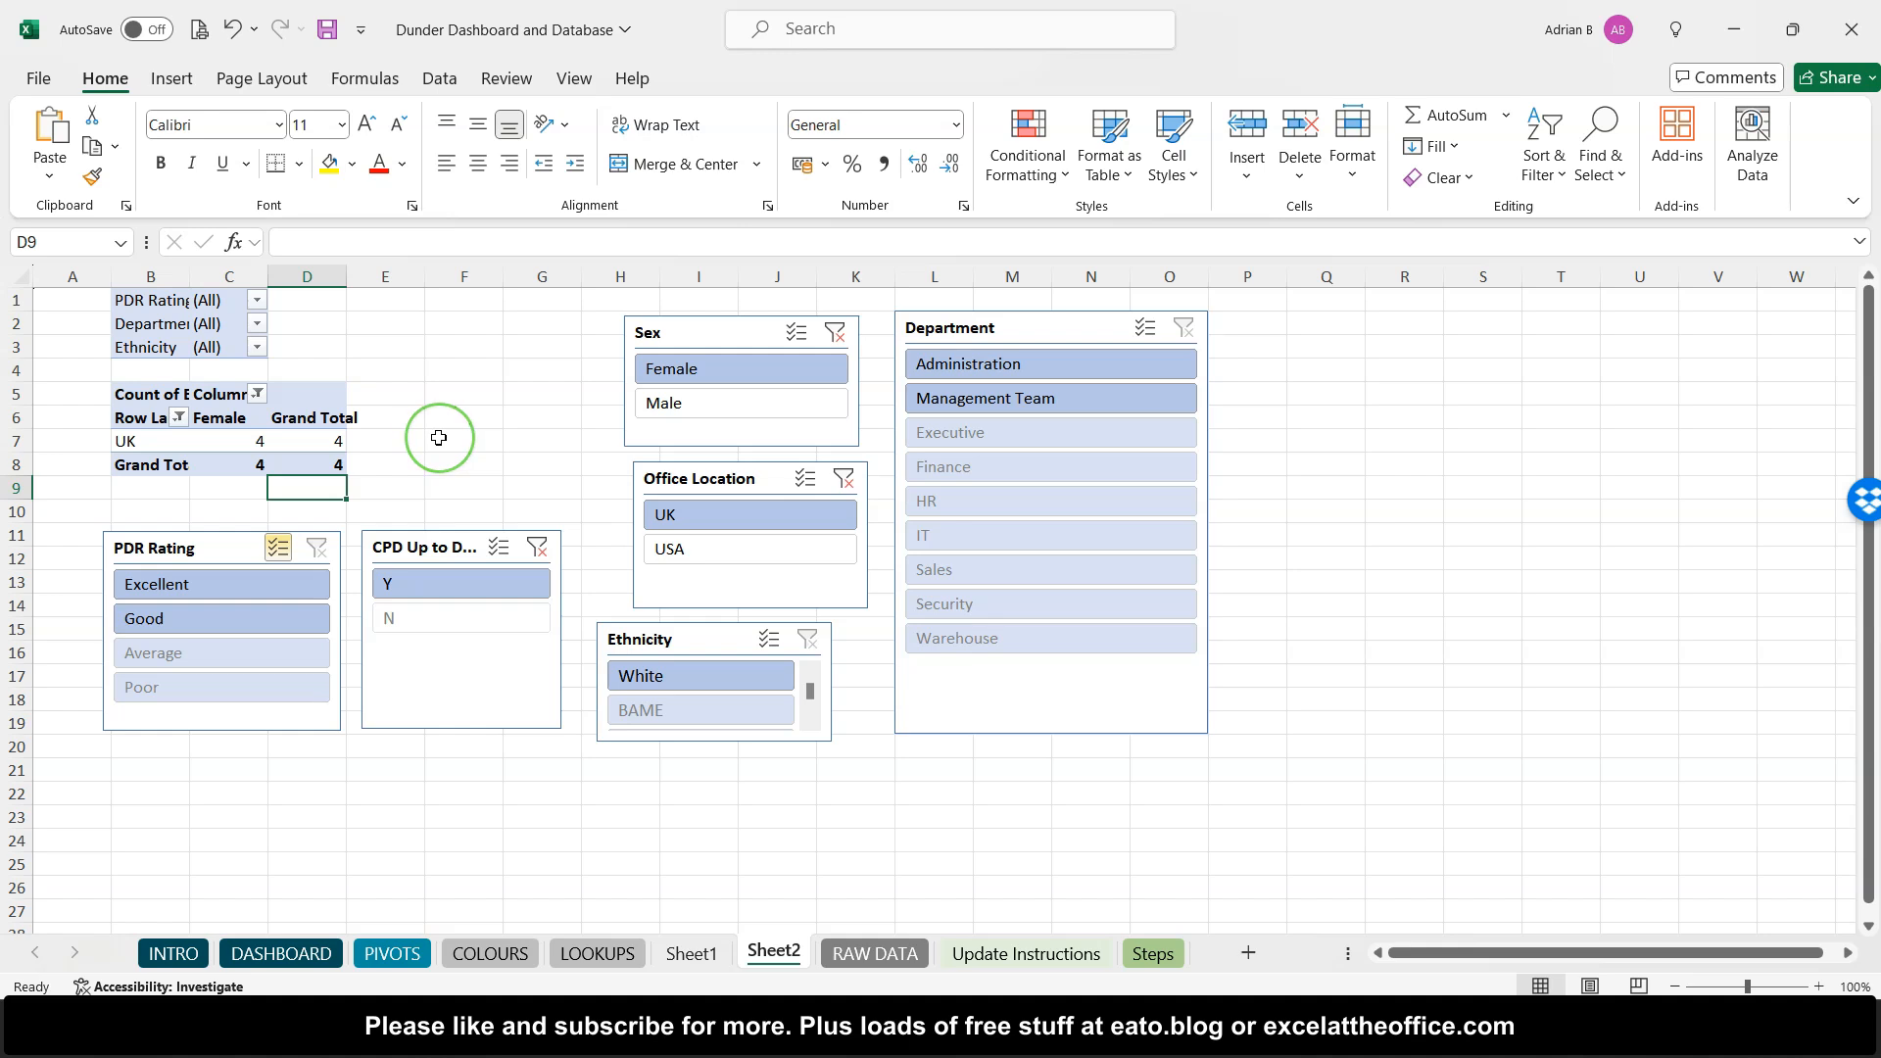
left_click(291, 447)
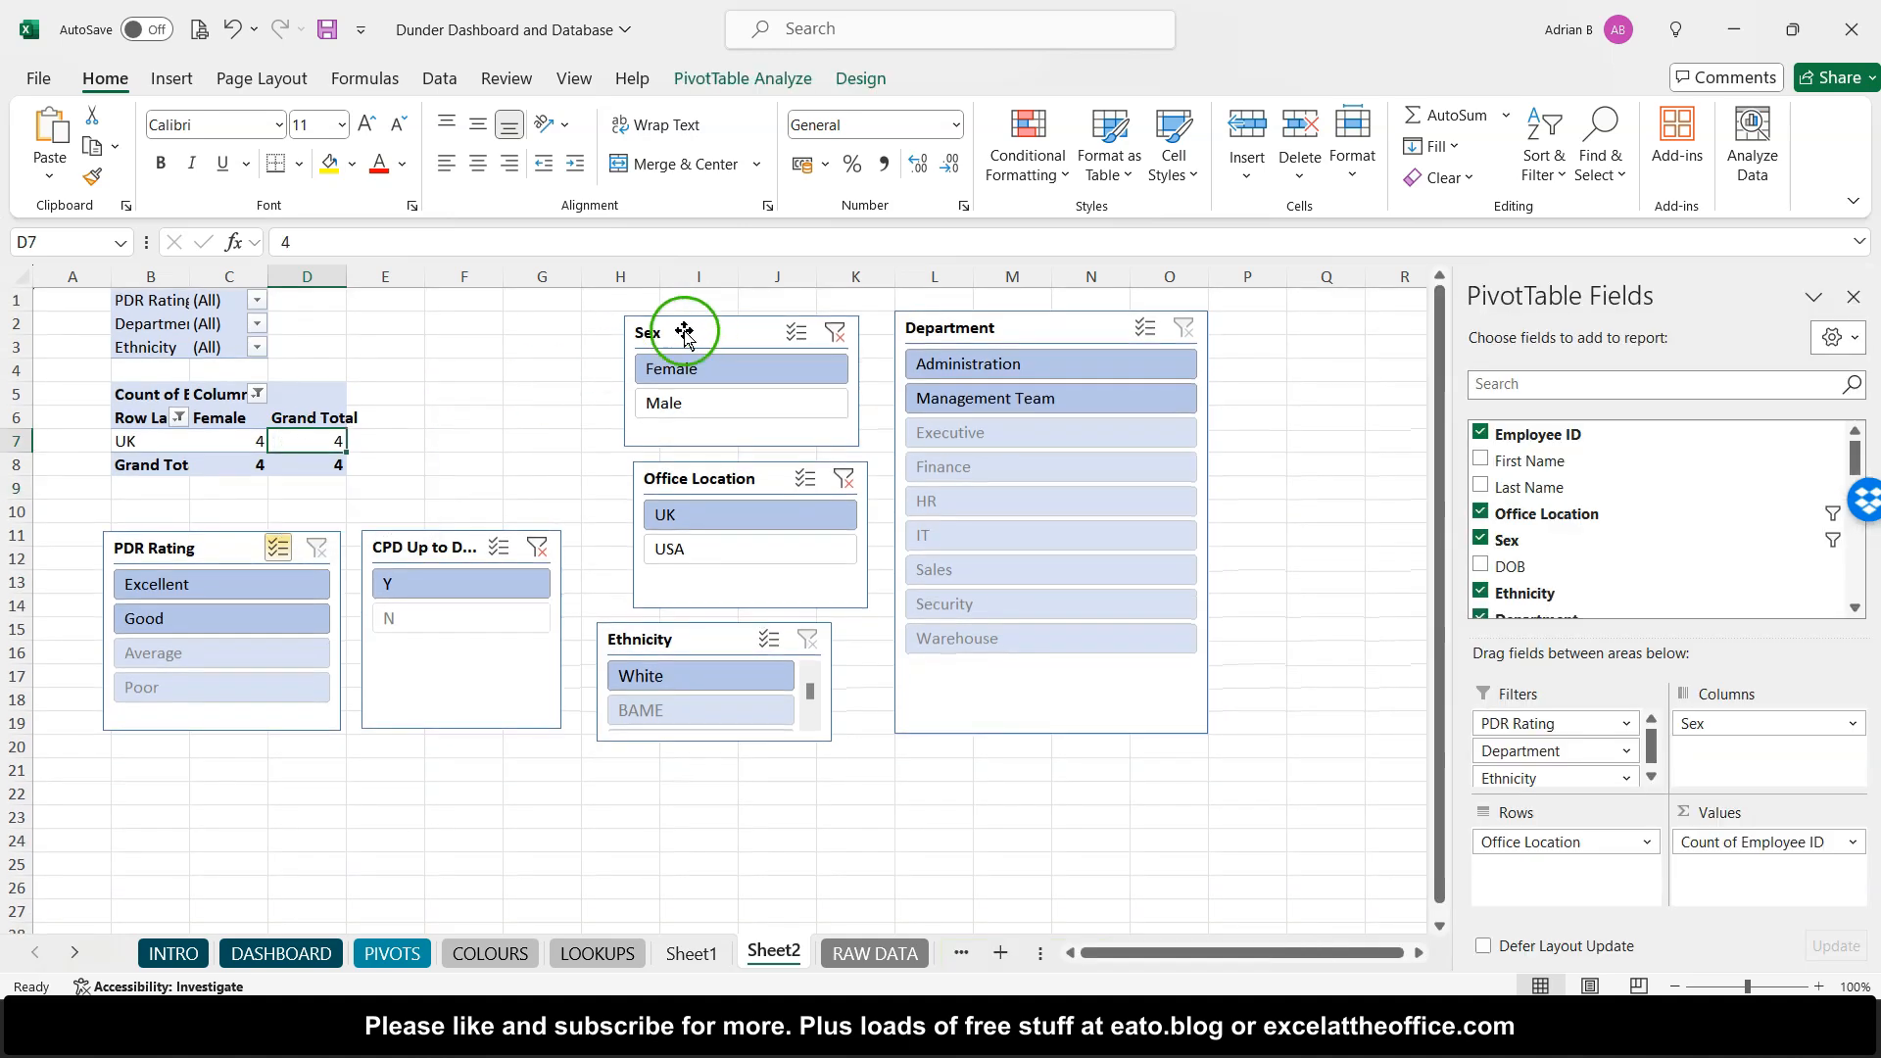
left_click(683, 313)
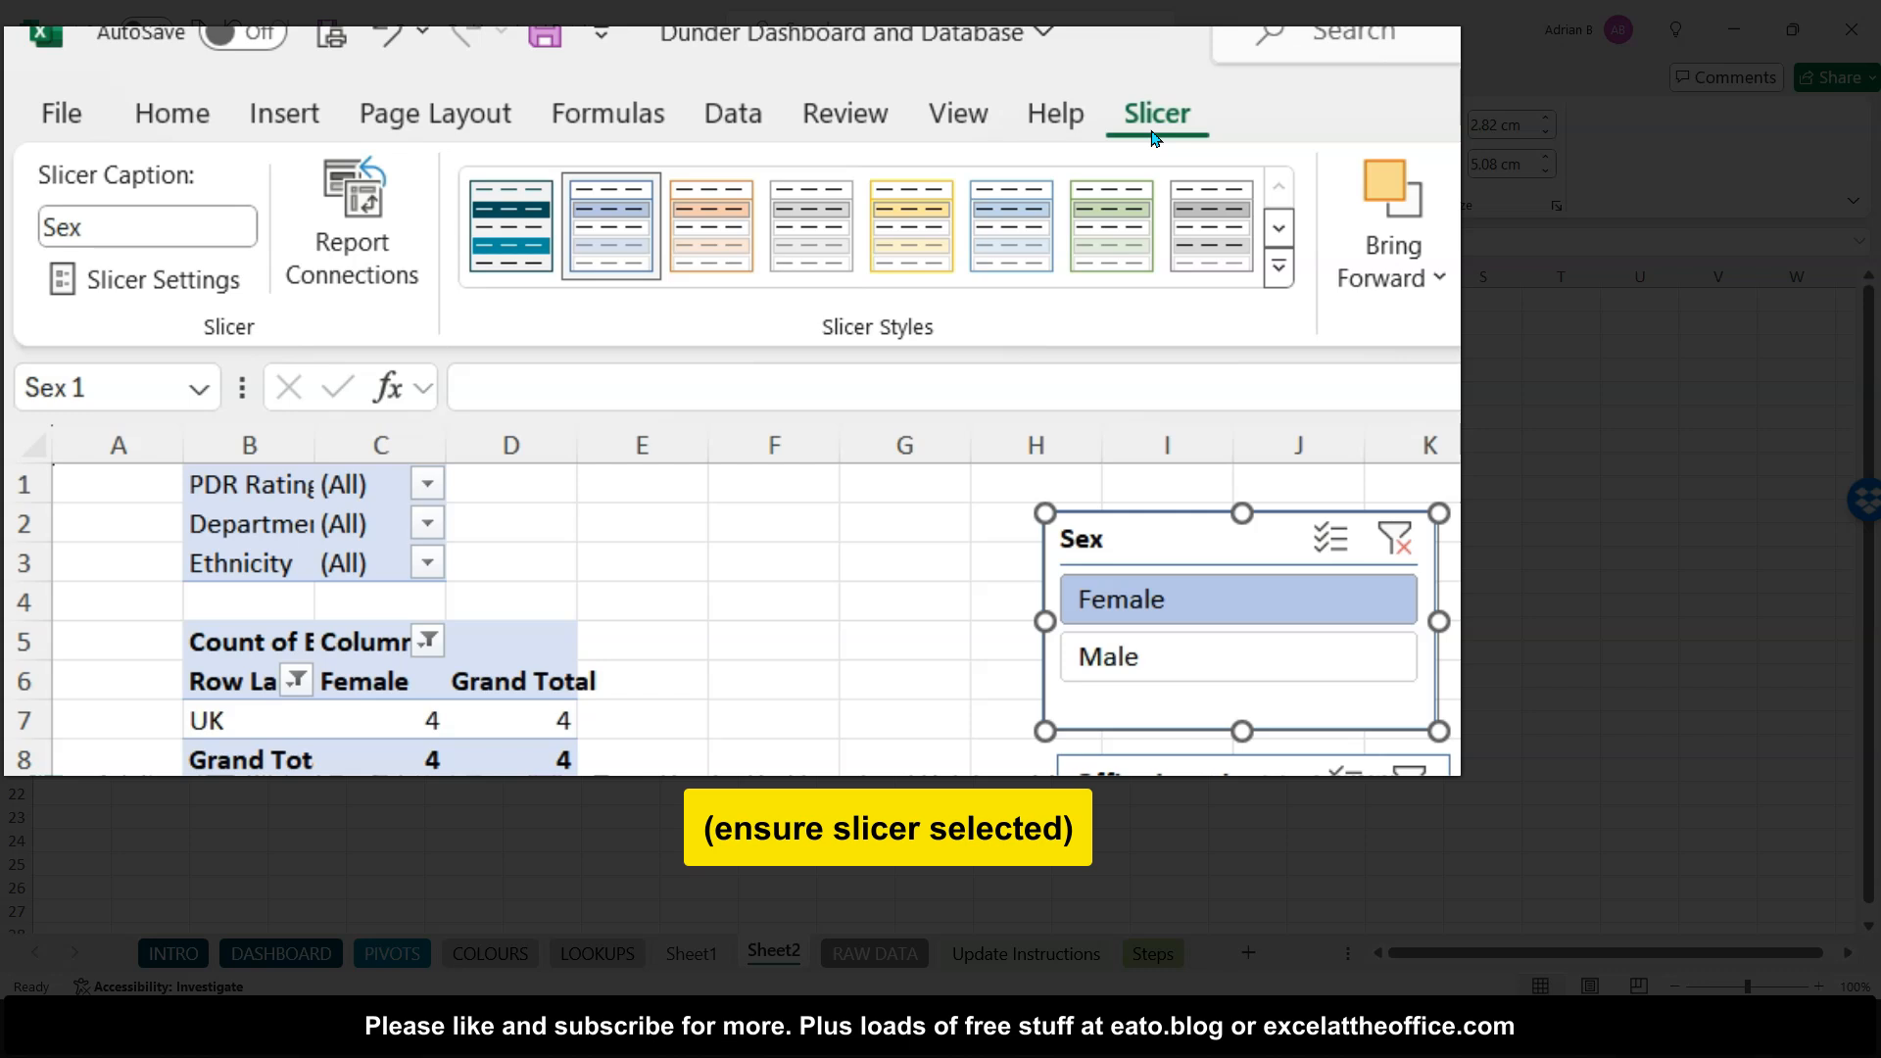
left_click(355, 223)
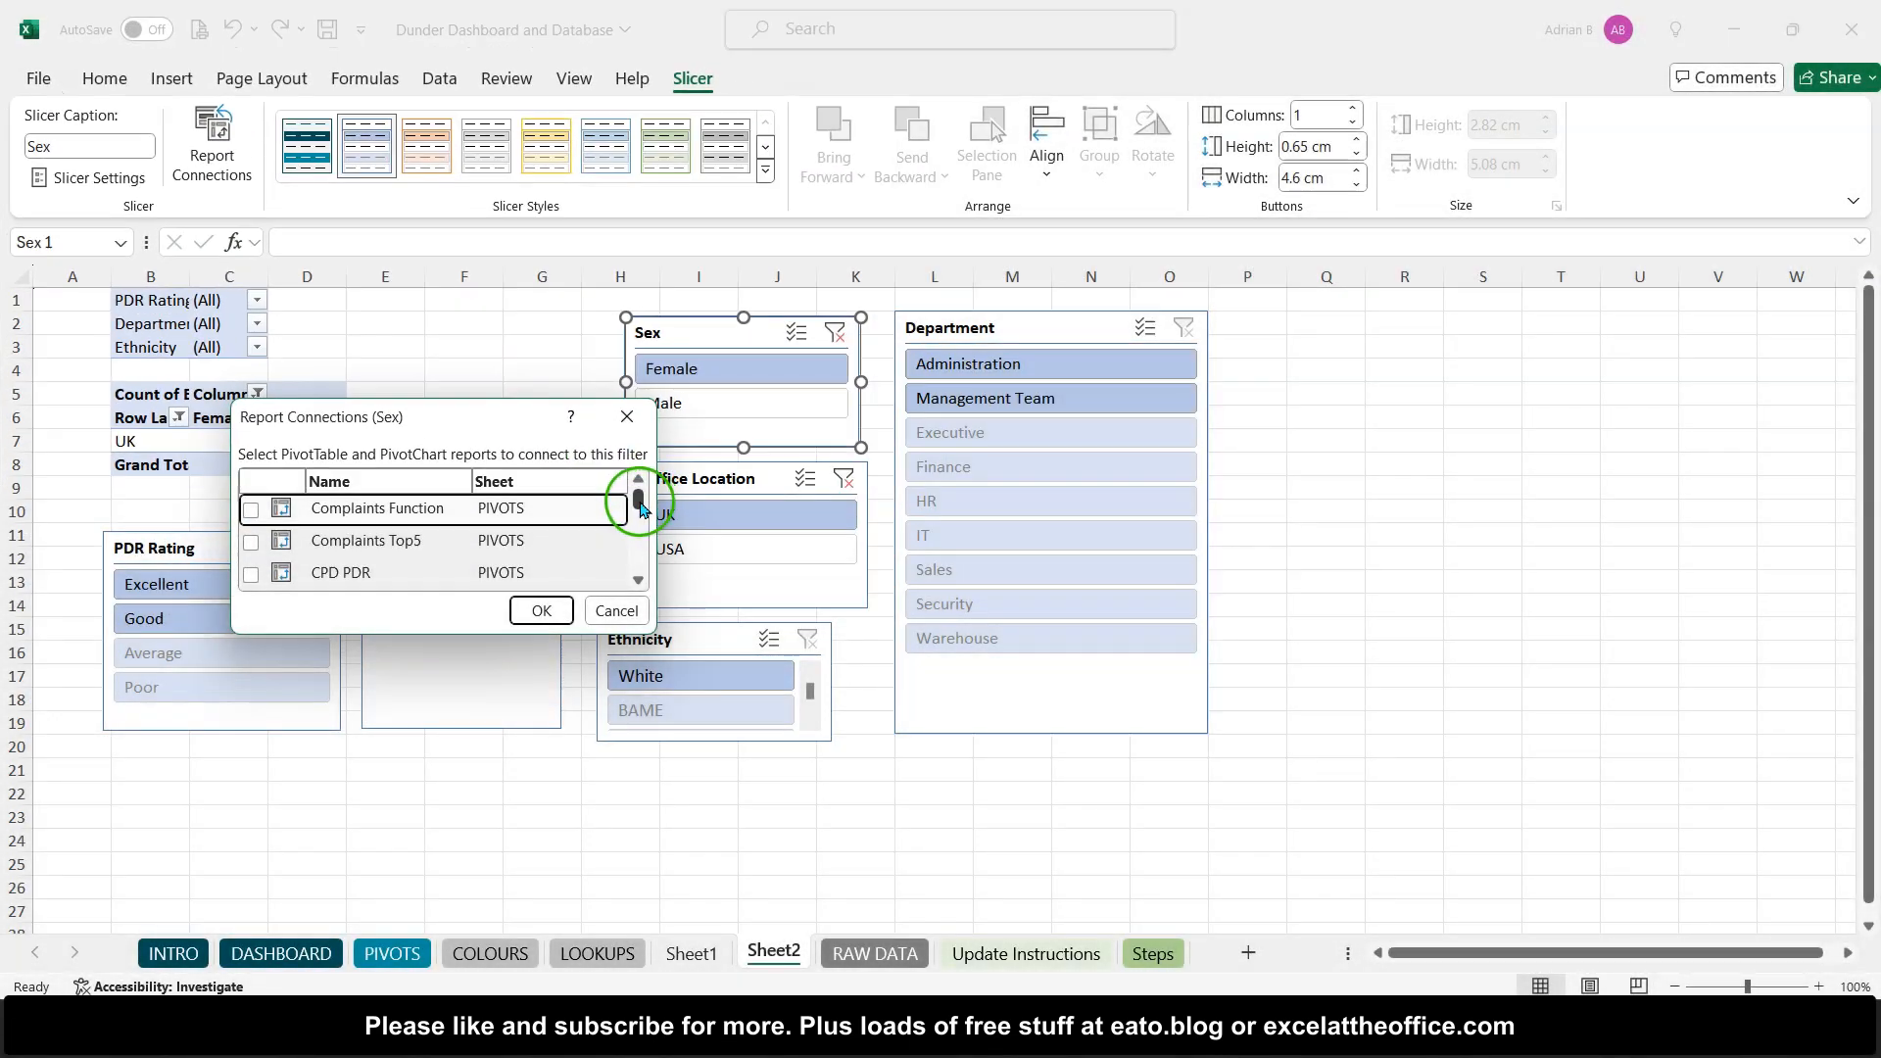
mouse_move(641, 506)
left_mouse_down()
mouse_move(649, 569)
mouse_move(641, 495)
left_mouse_up()
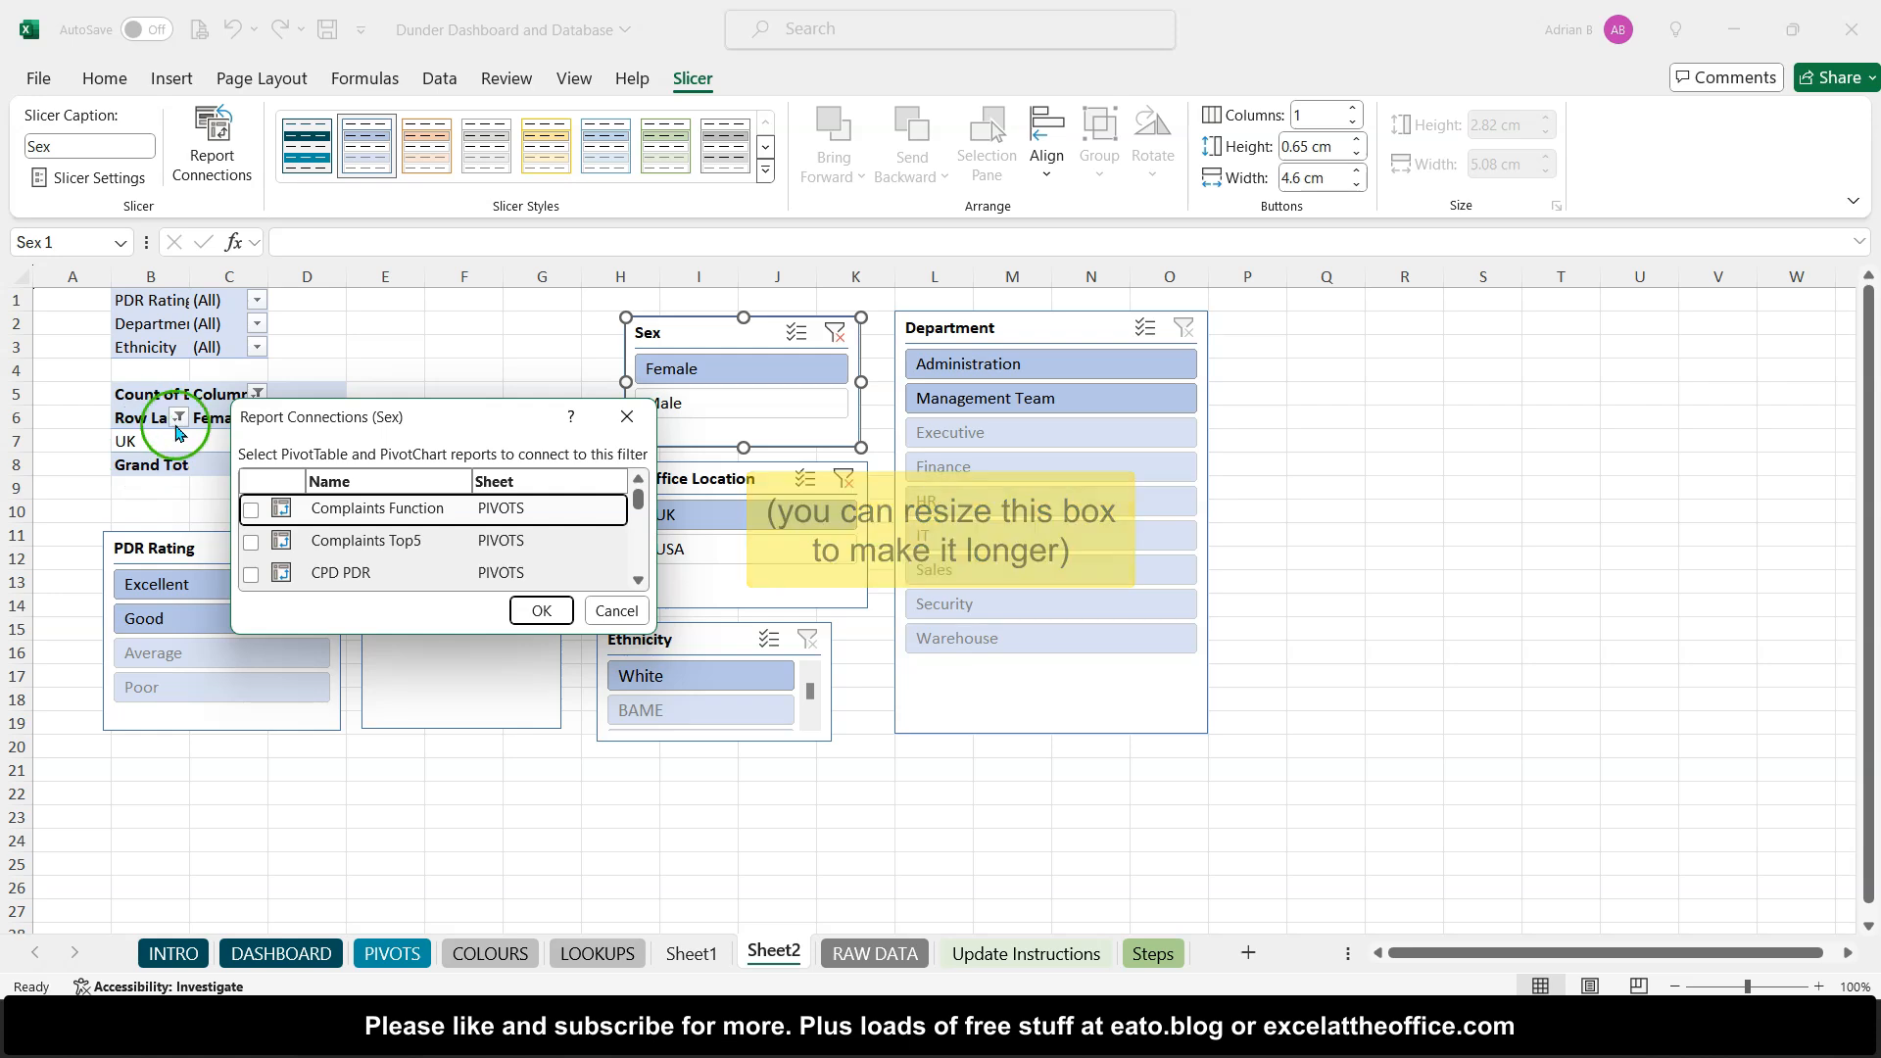
left_click_drag(638, 499, 640, 566)
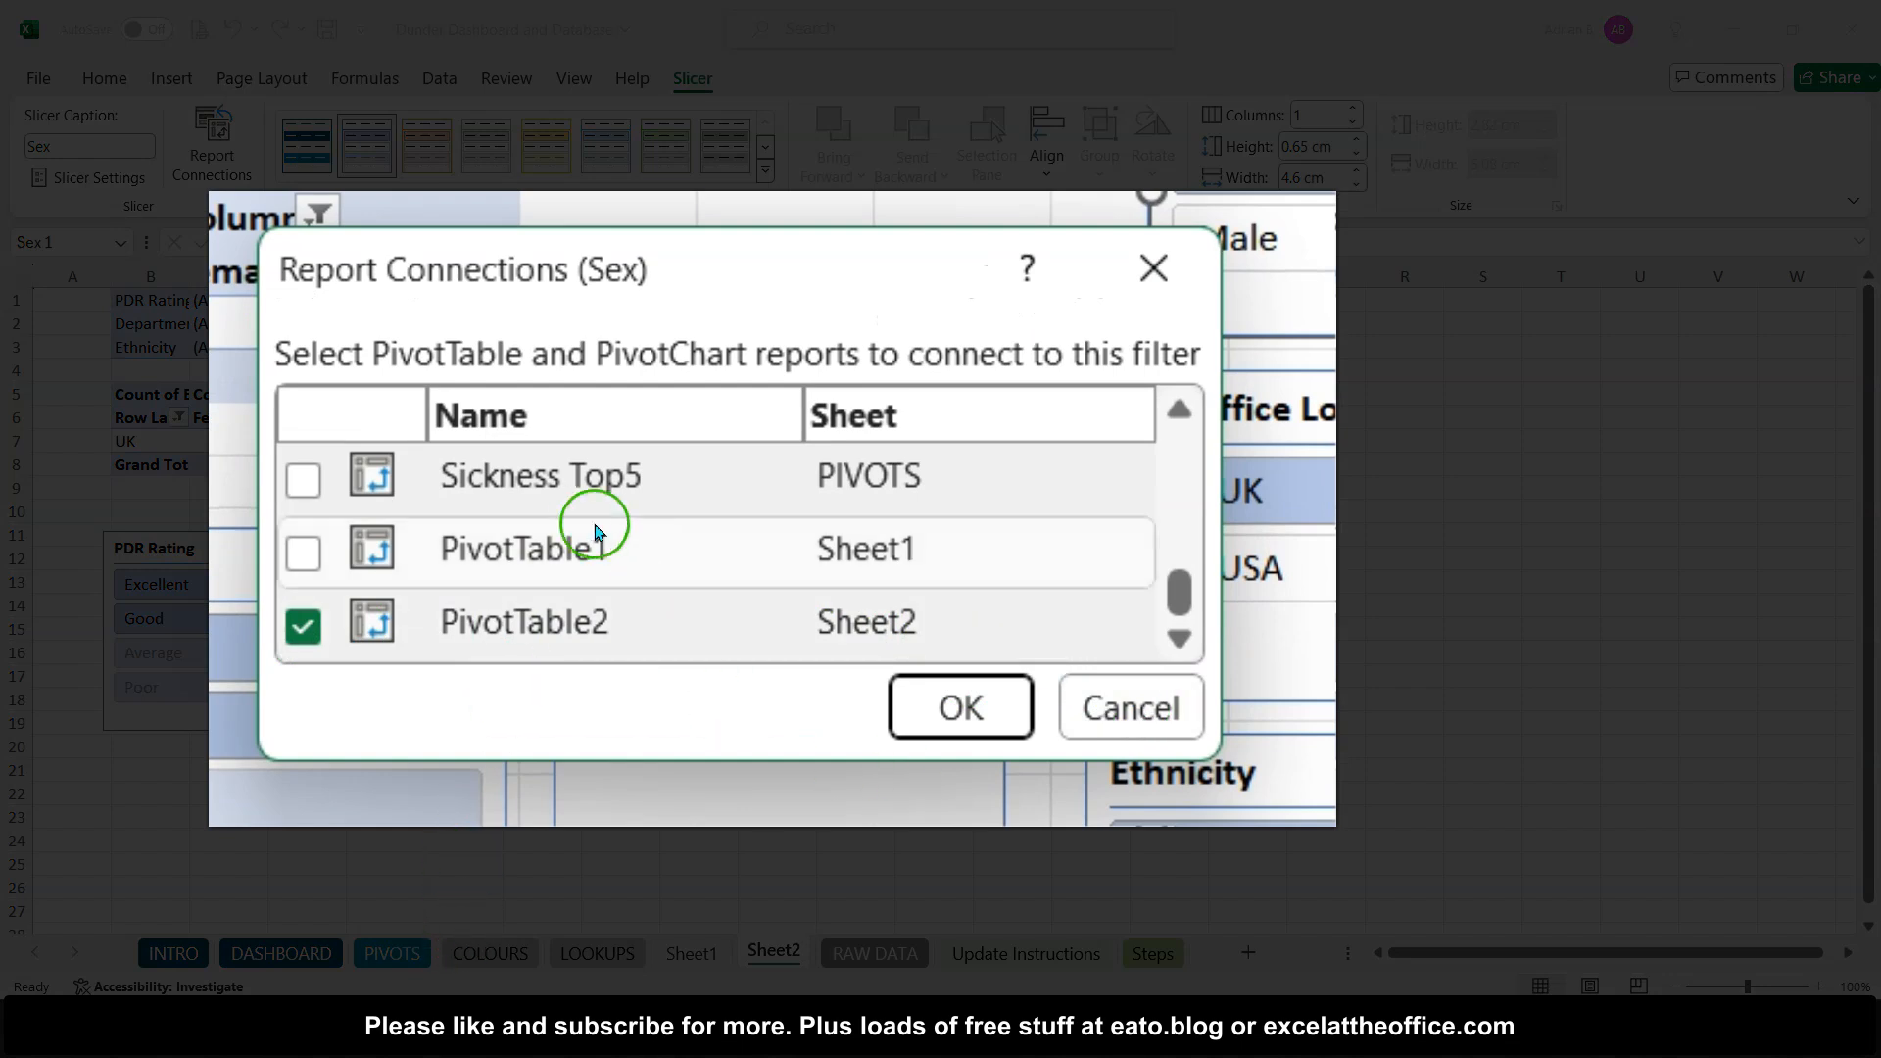
scroll(588, 524, "up", 3)
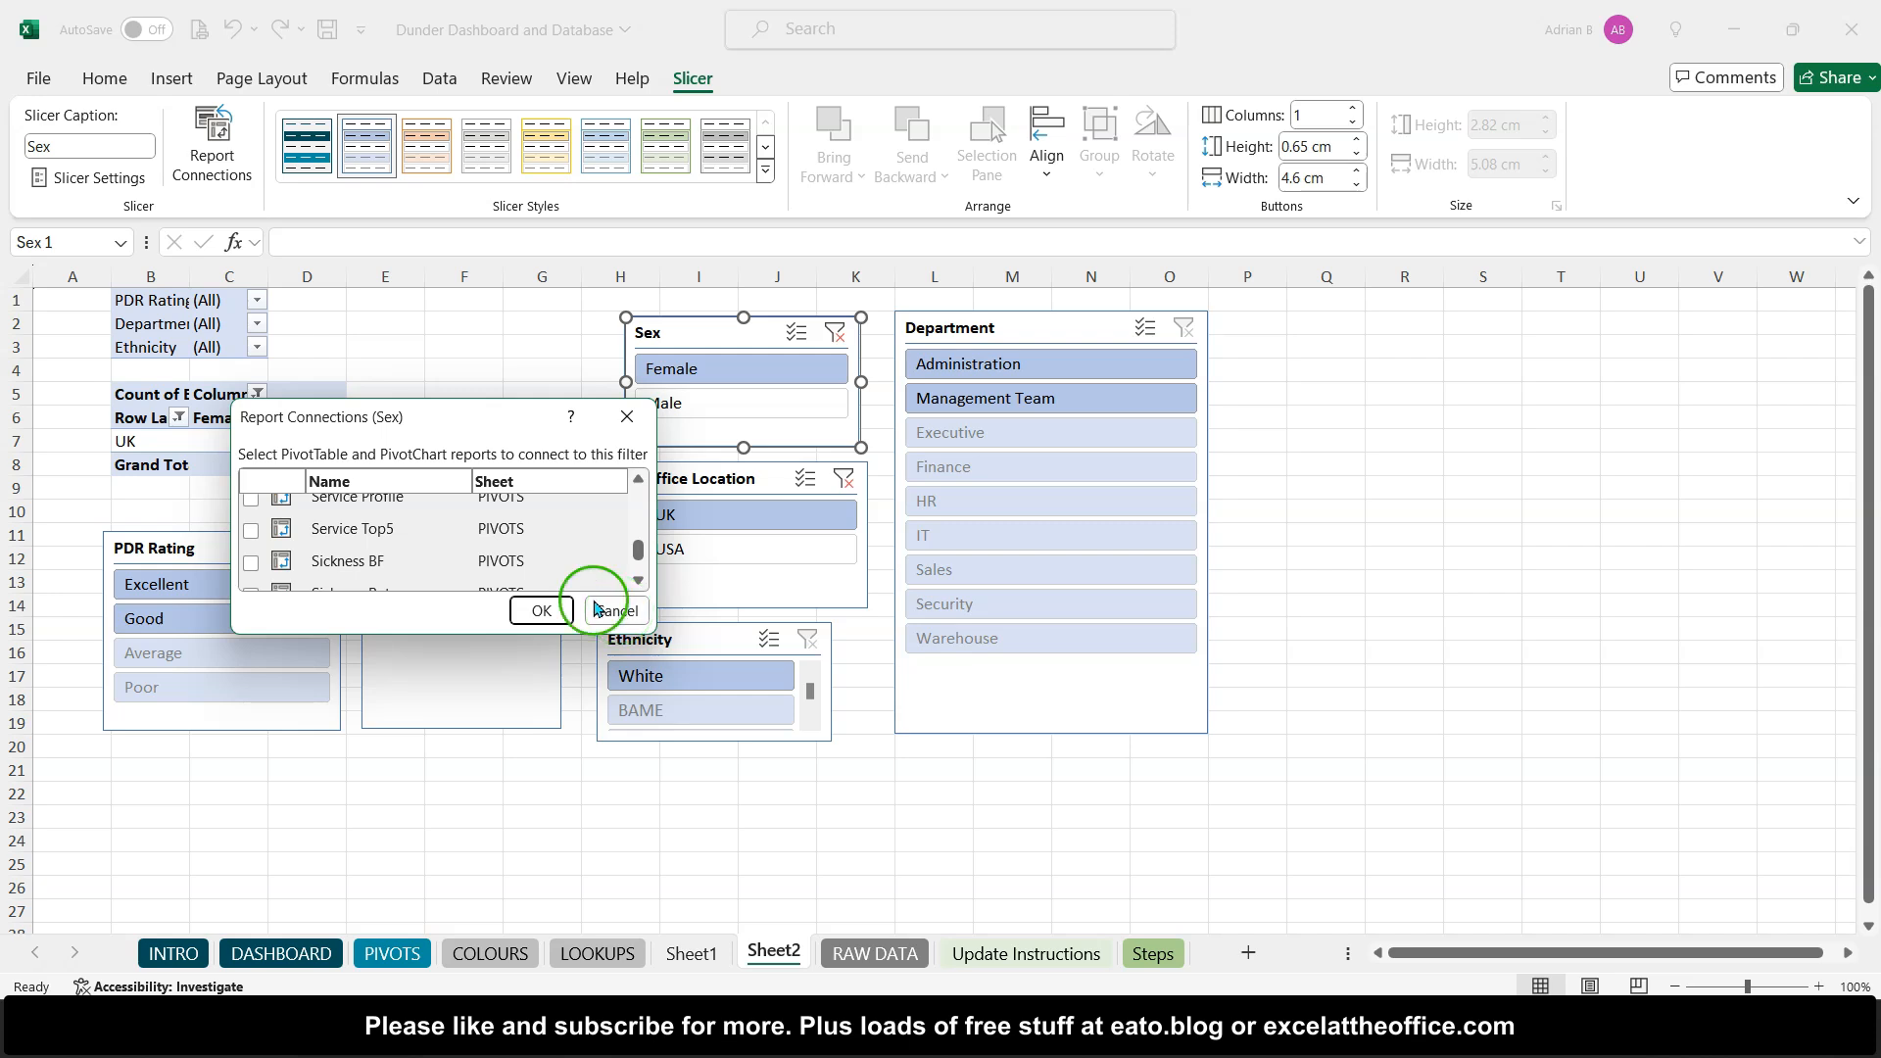
left_click(633, 612)
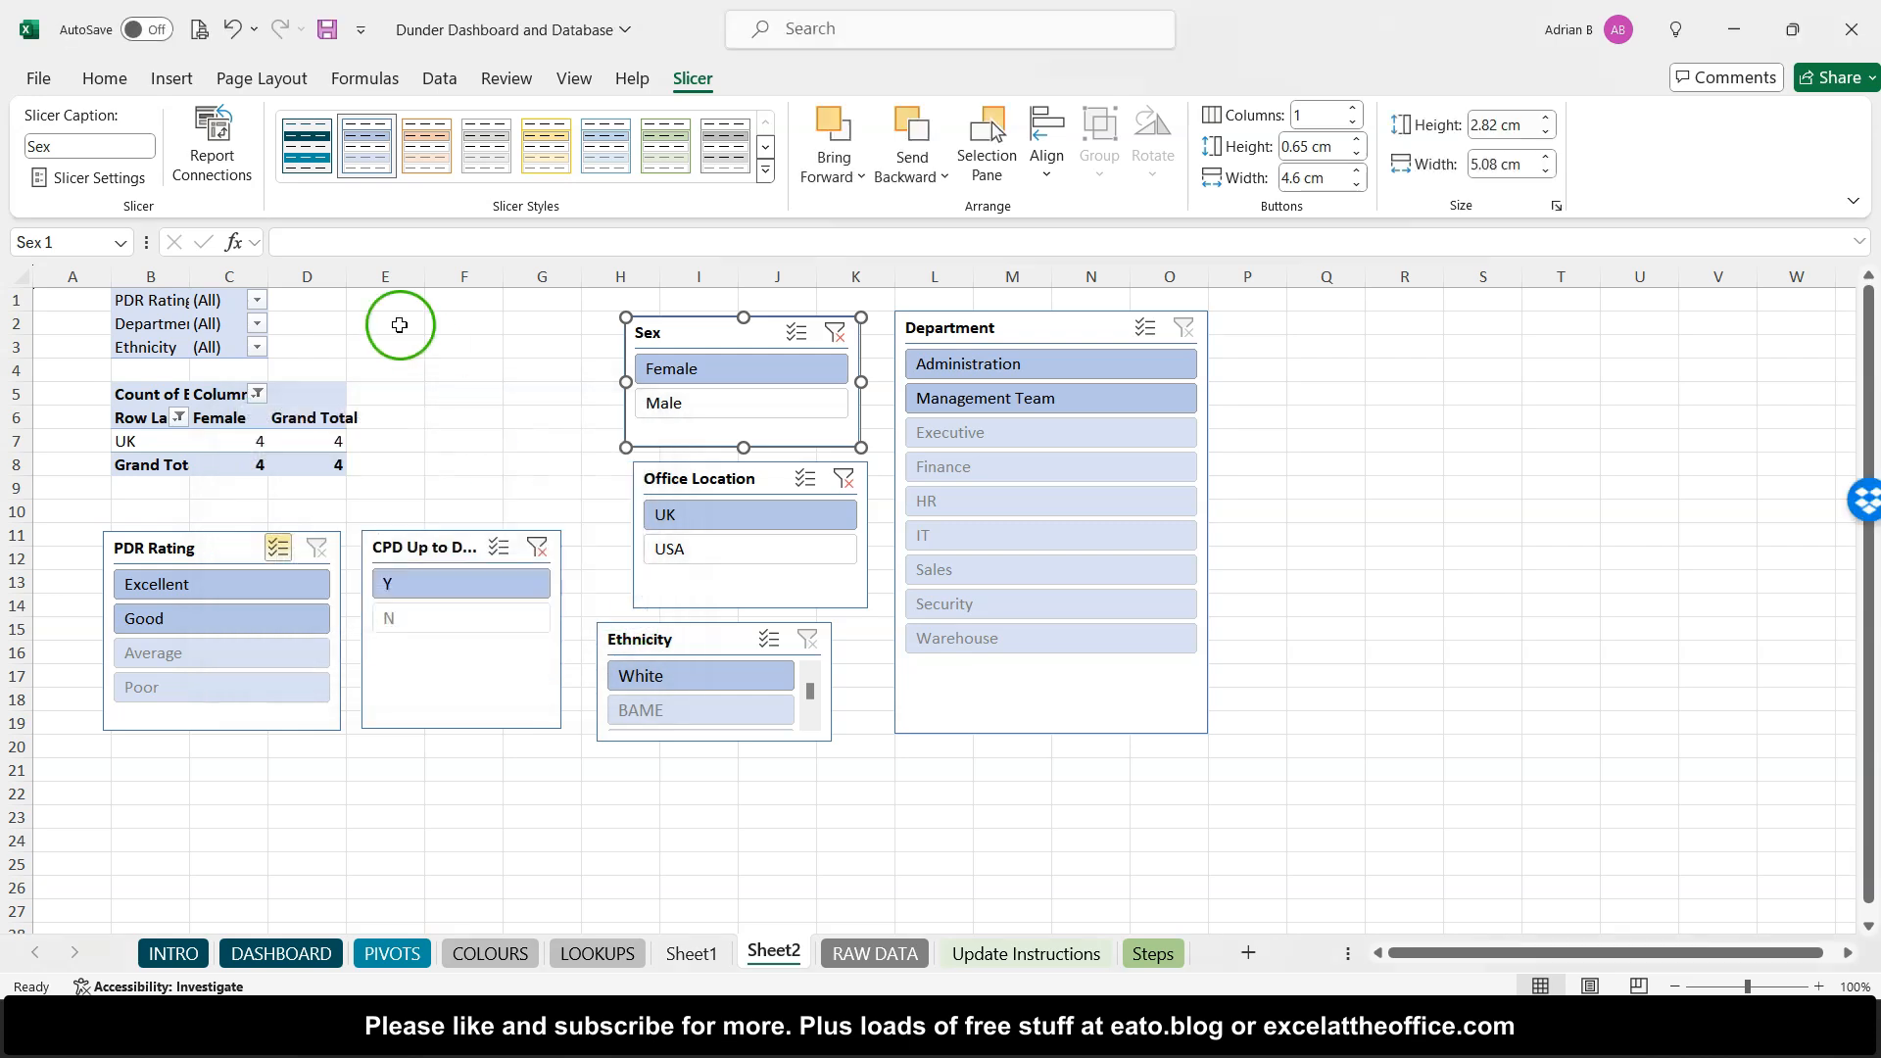
- Copy the pivot table range A1:D8 and paste the copy at cell F1
left_click_drag(98, 299, 326, 468)
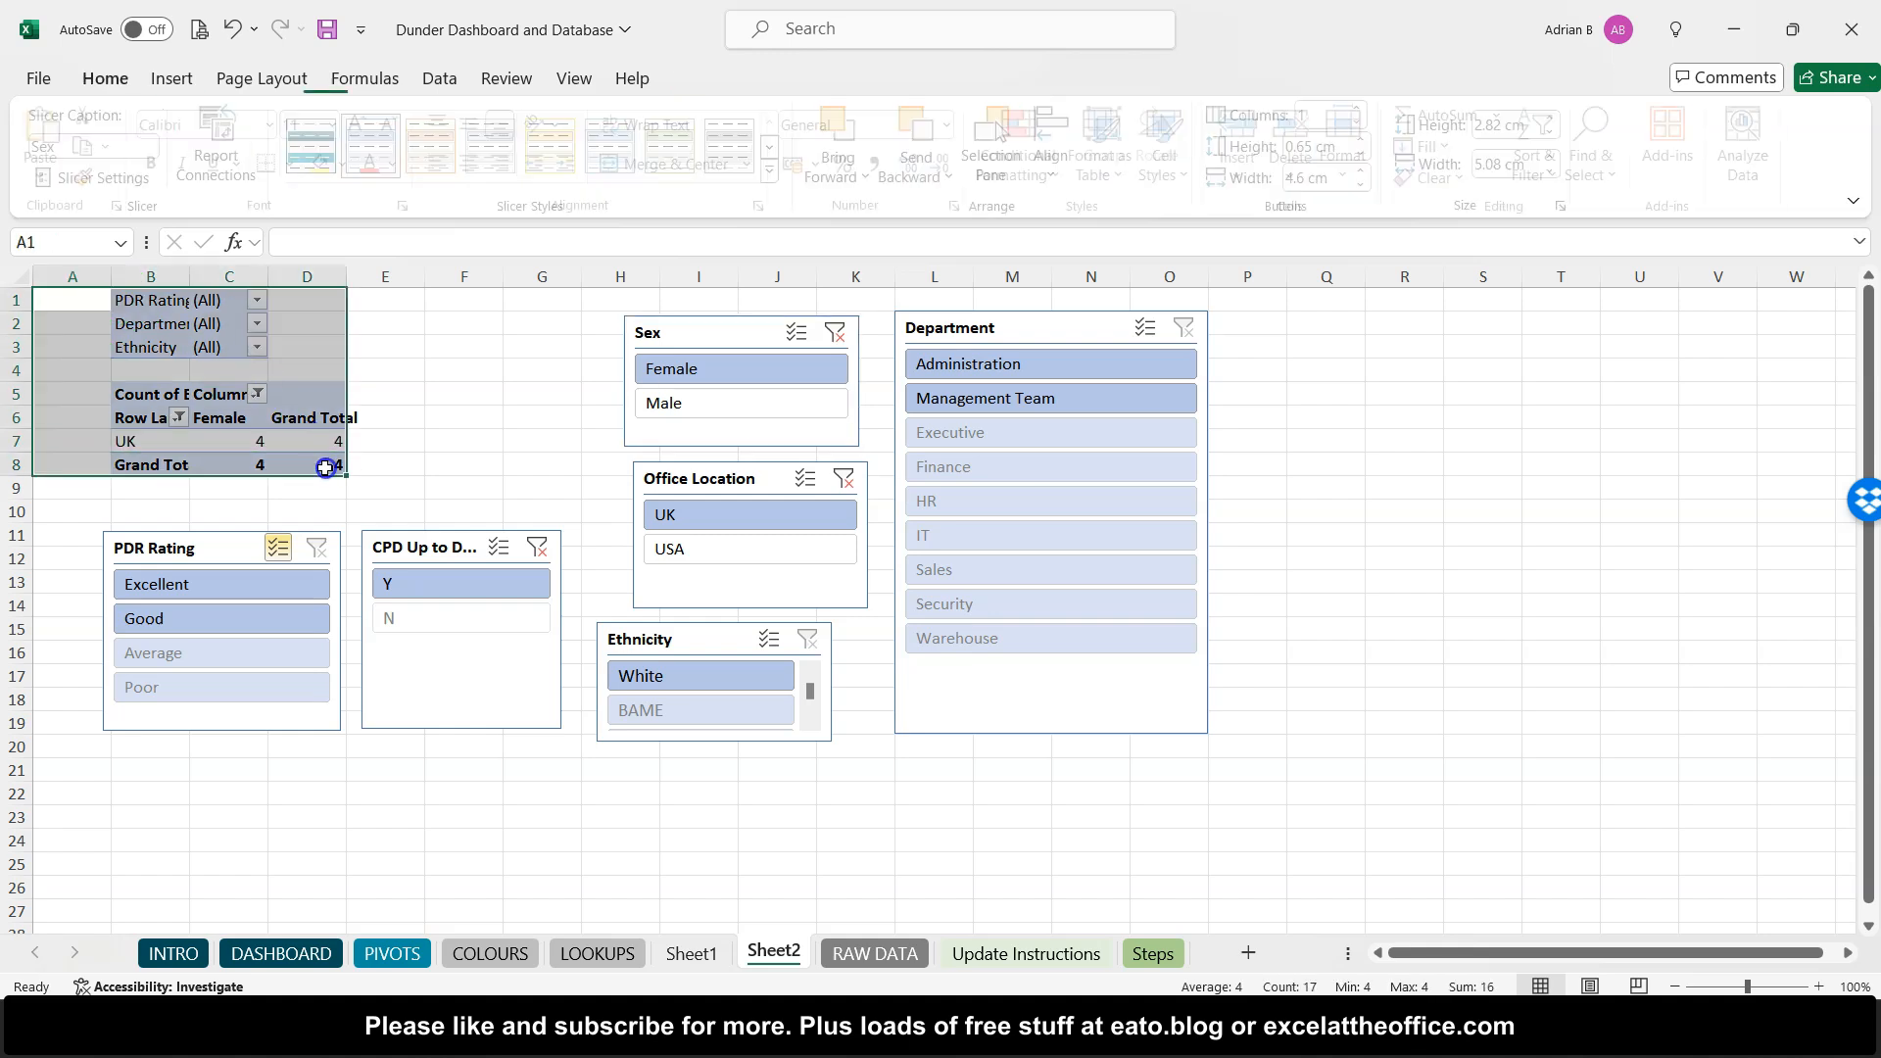
right_click(326, 469)
left_click(390, 235)
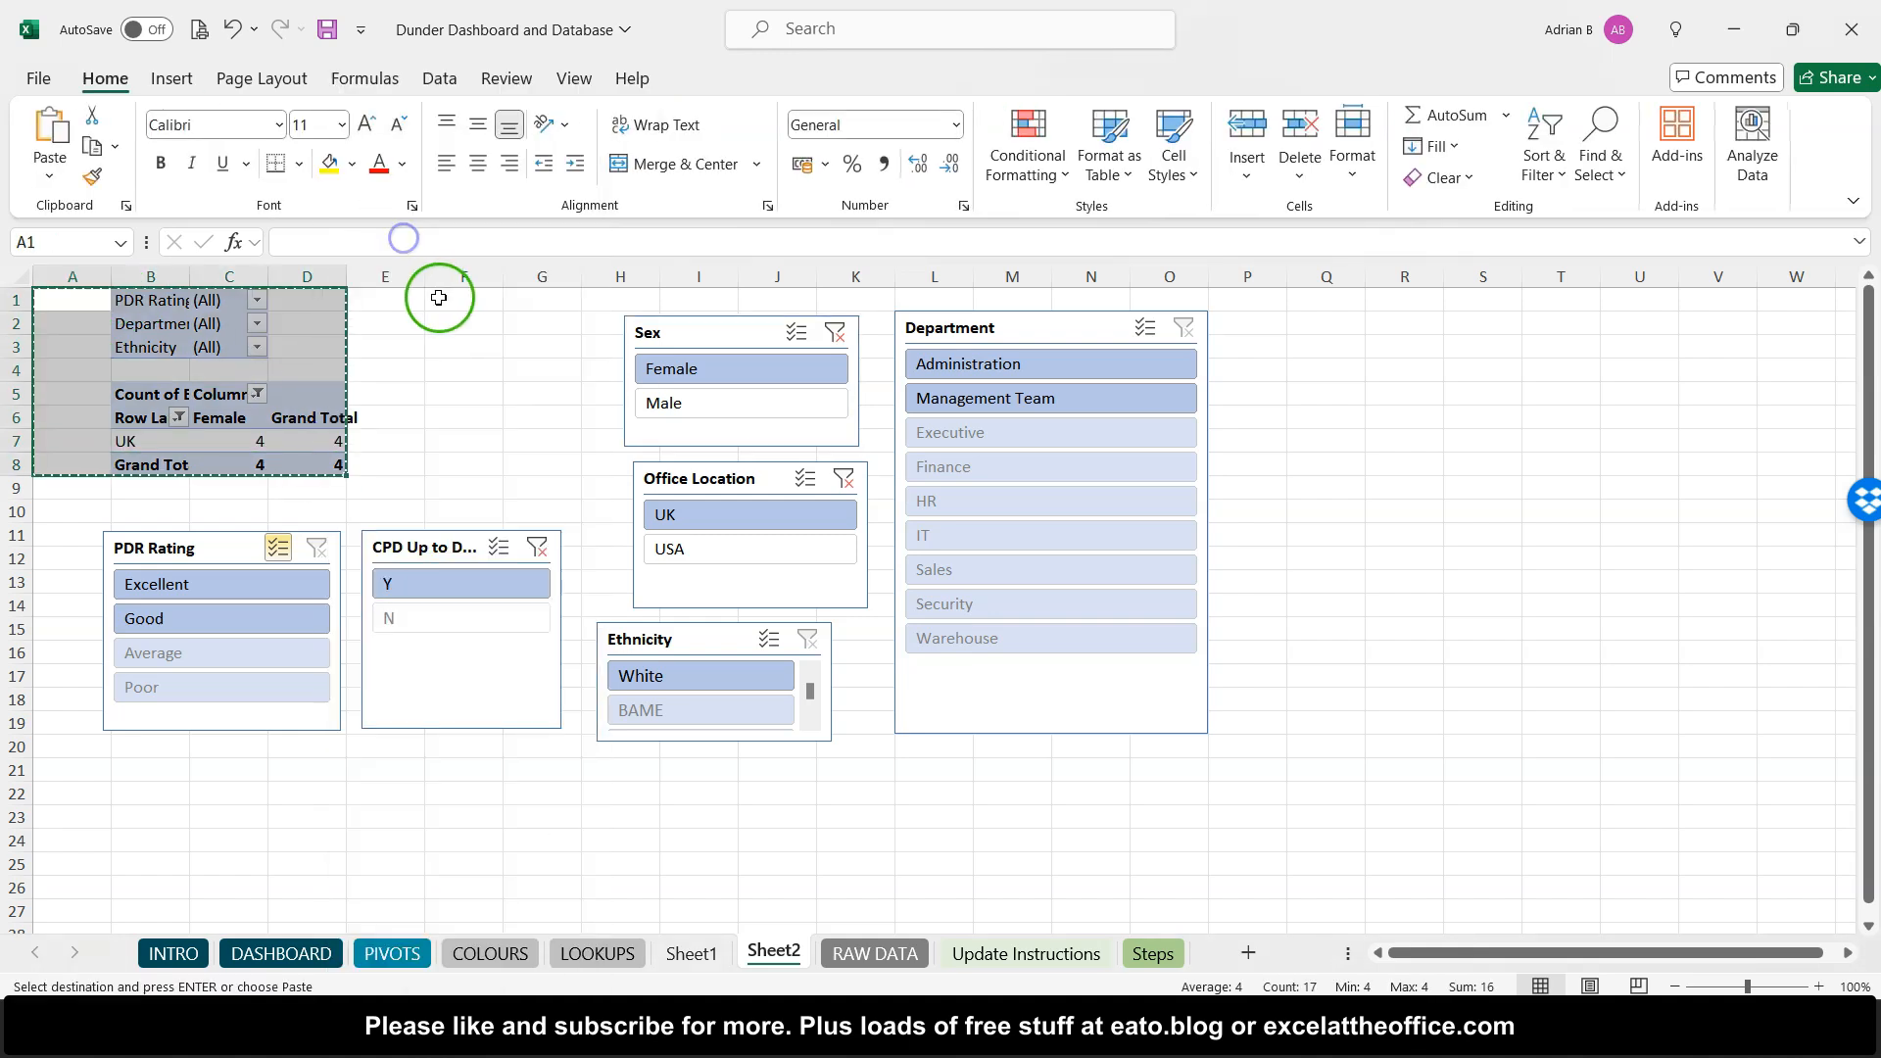
right_click(438, 297)
left_click(503, 349)
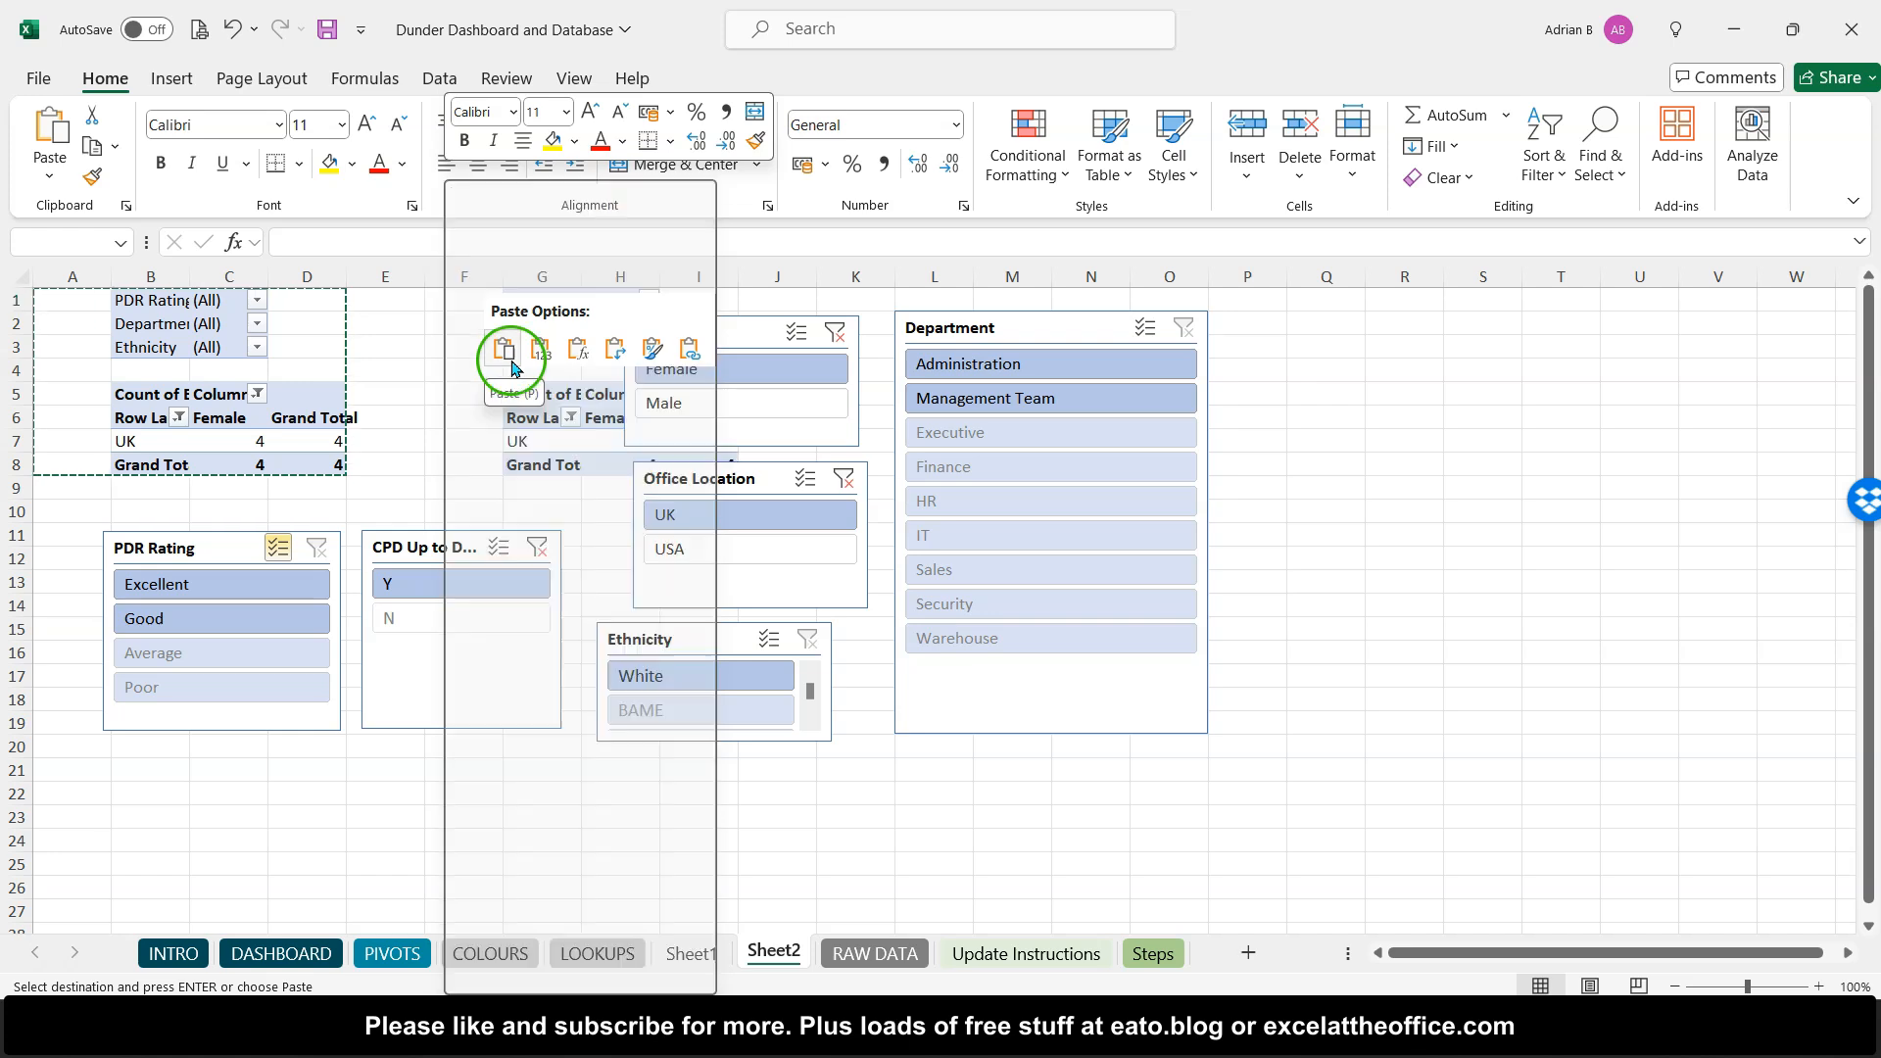
scroll(510, 360, "right", 2)
left_click(431, 348)
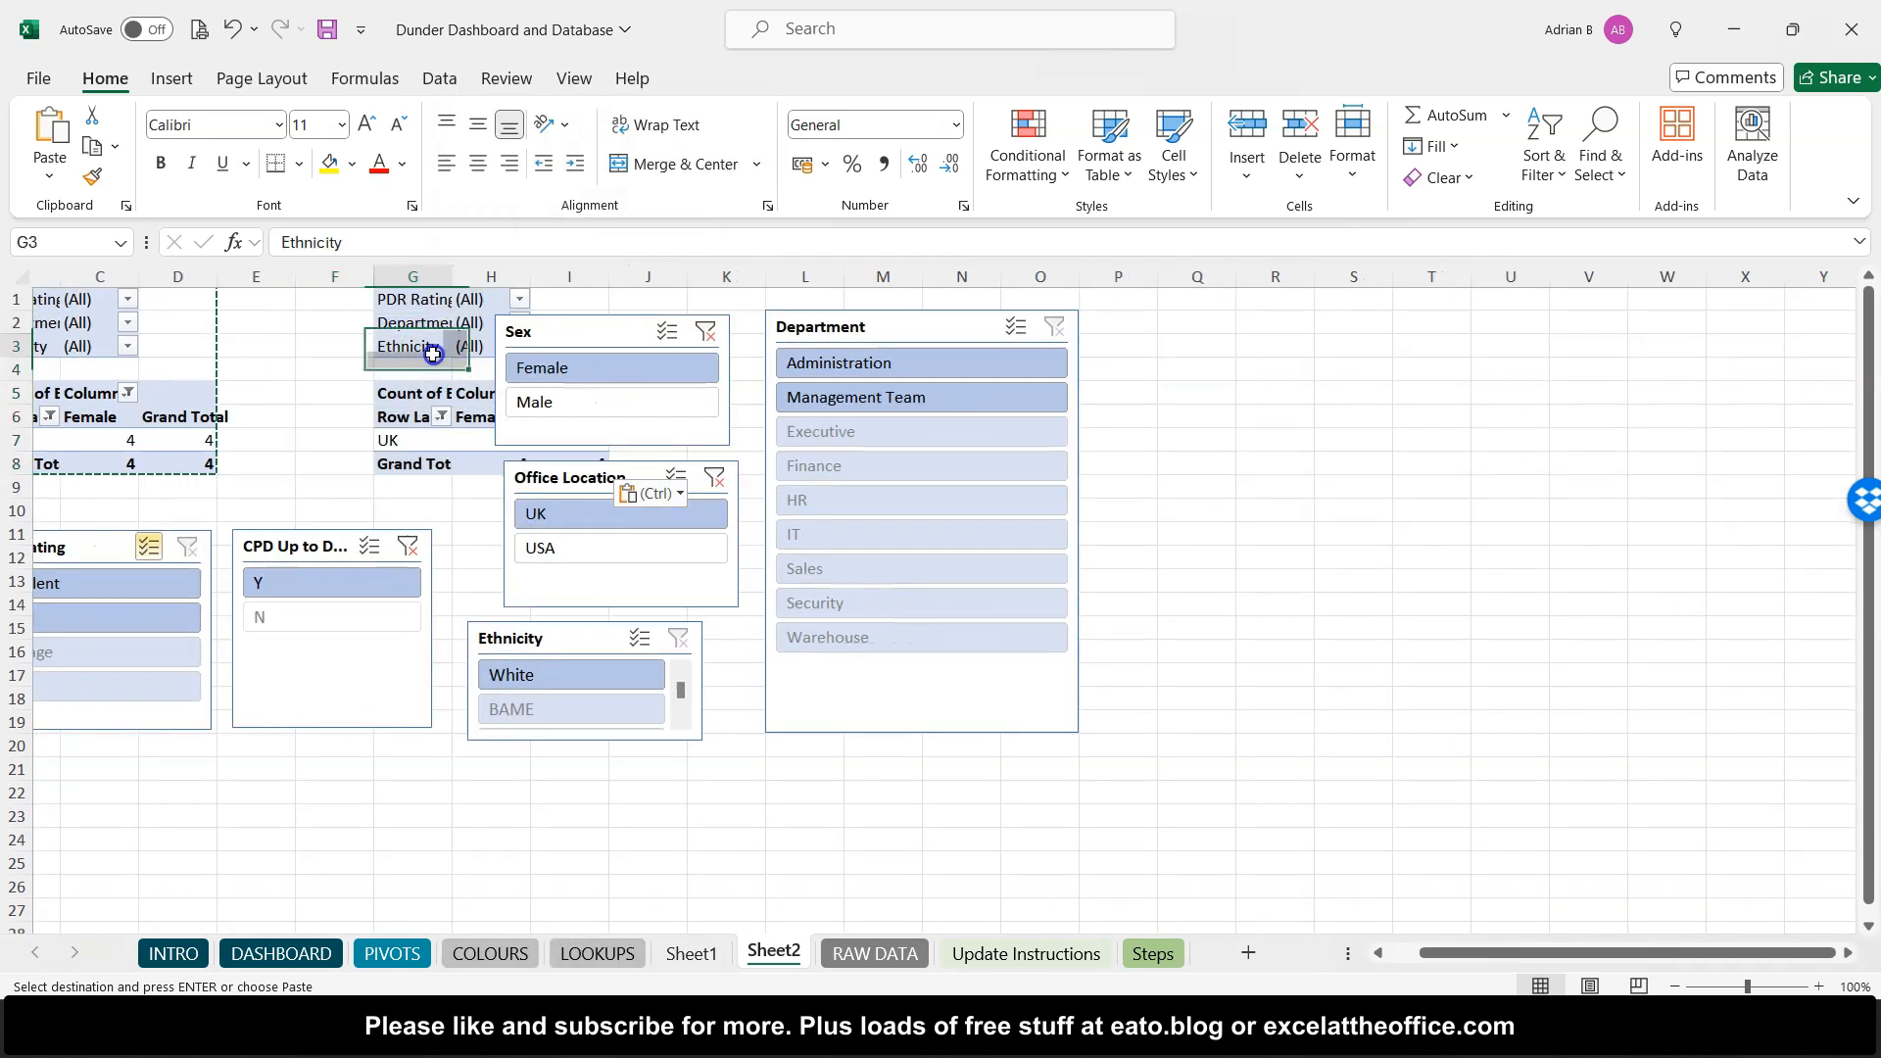
- Move the Sex and Office Location slicers right so they no longer cover the pasted pivot table
left_click_drag(594, 320, 661, 320)
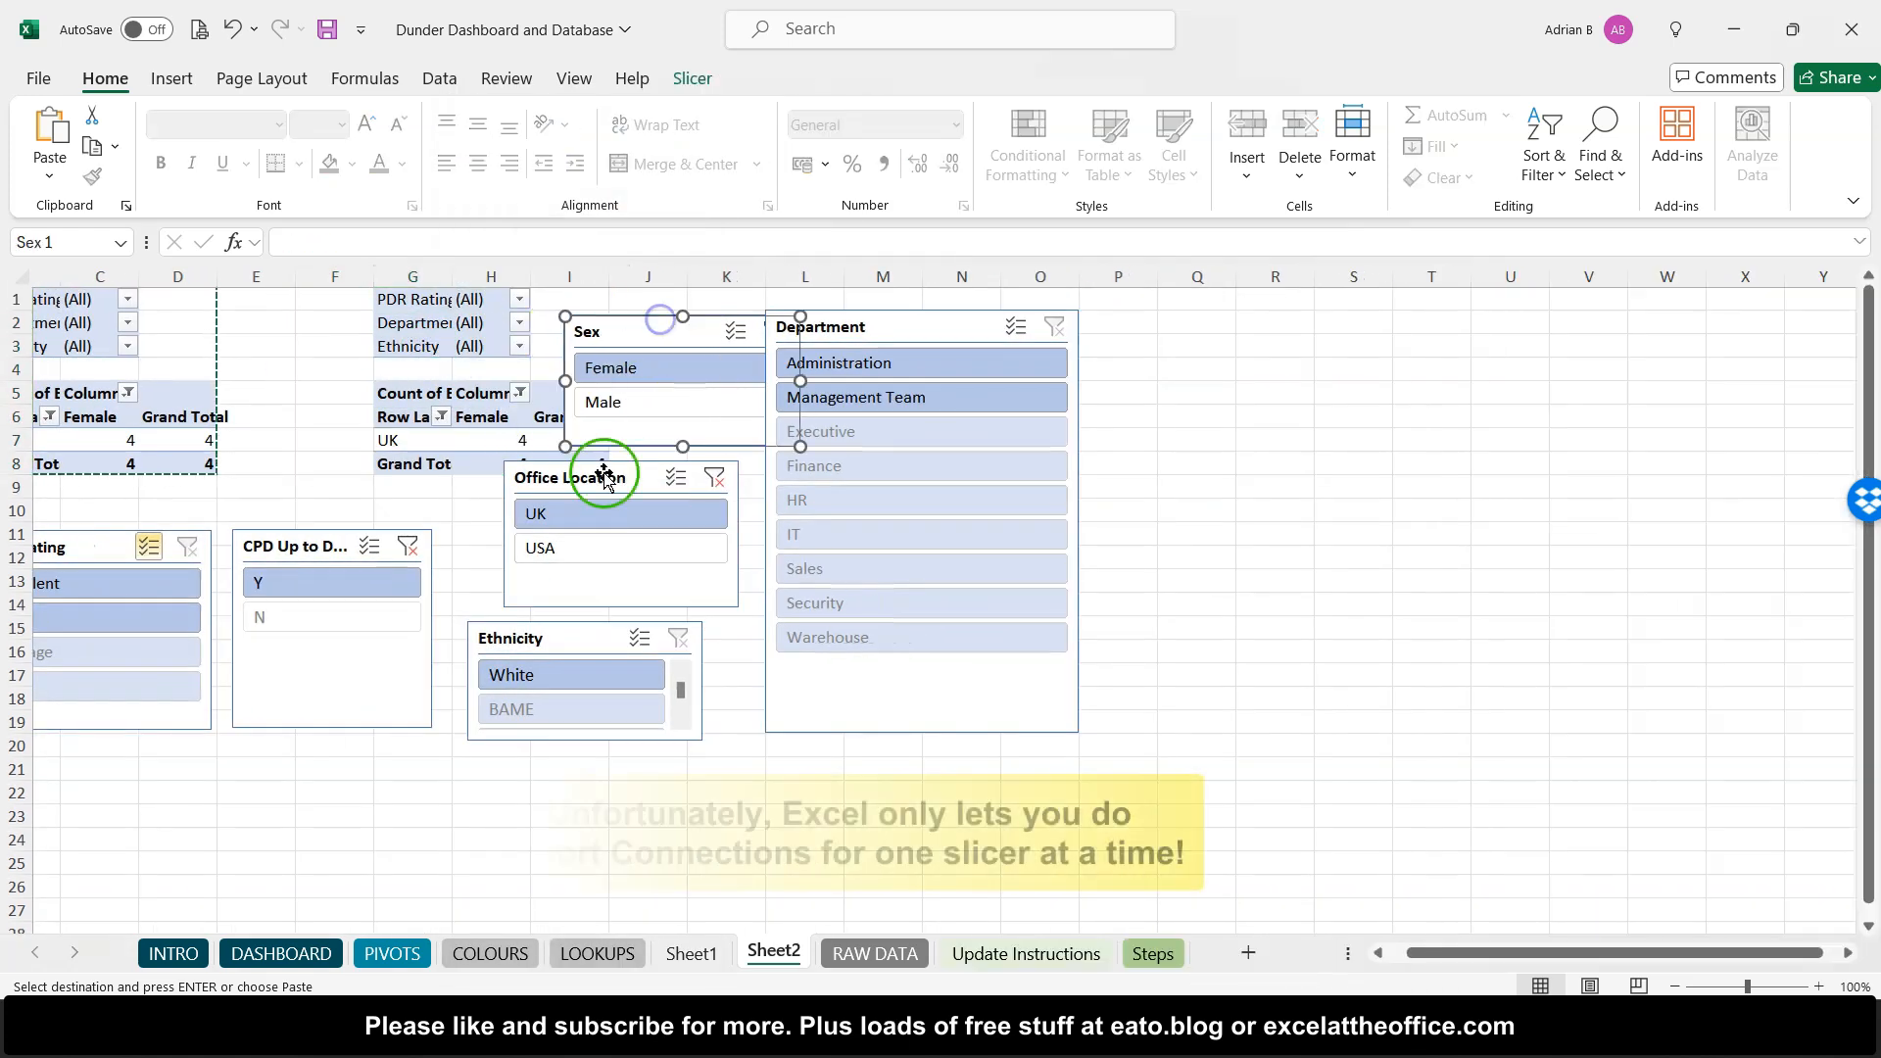
left_click_drag(594, 481, 664, 495)
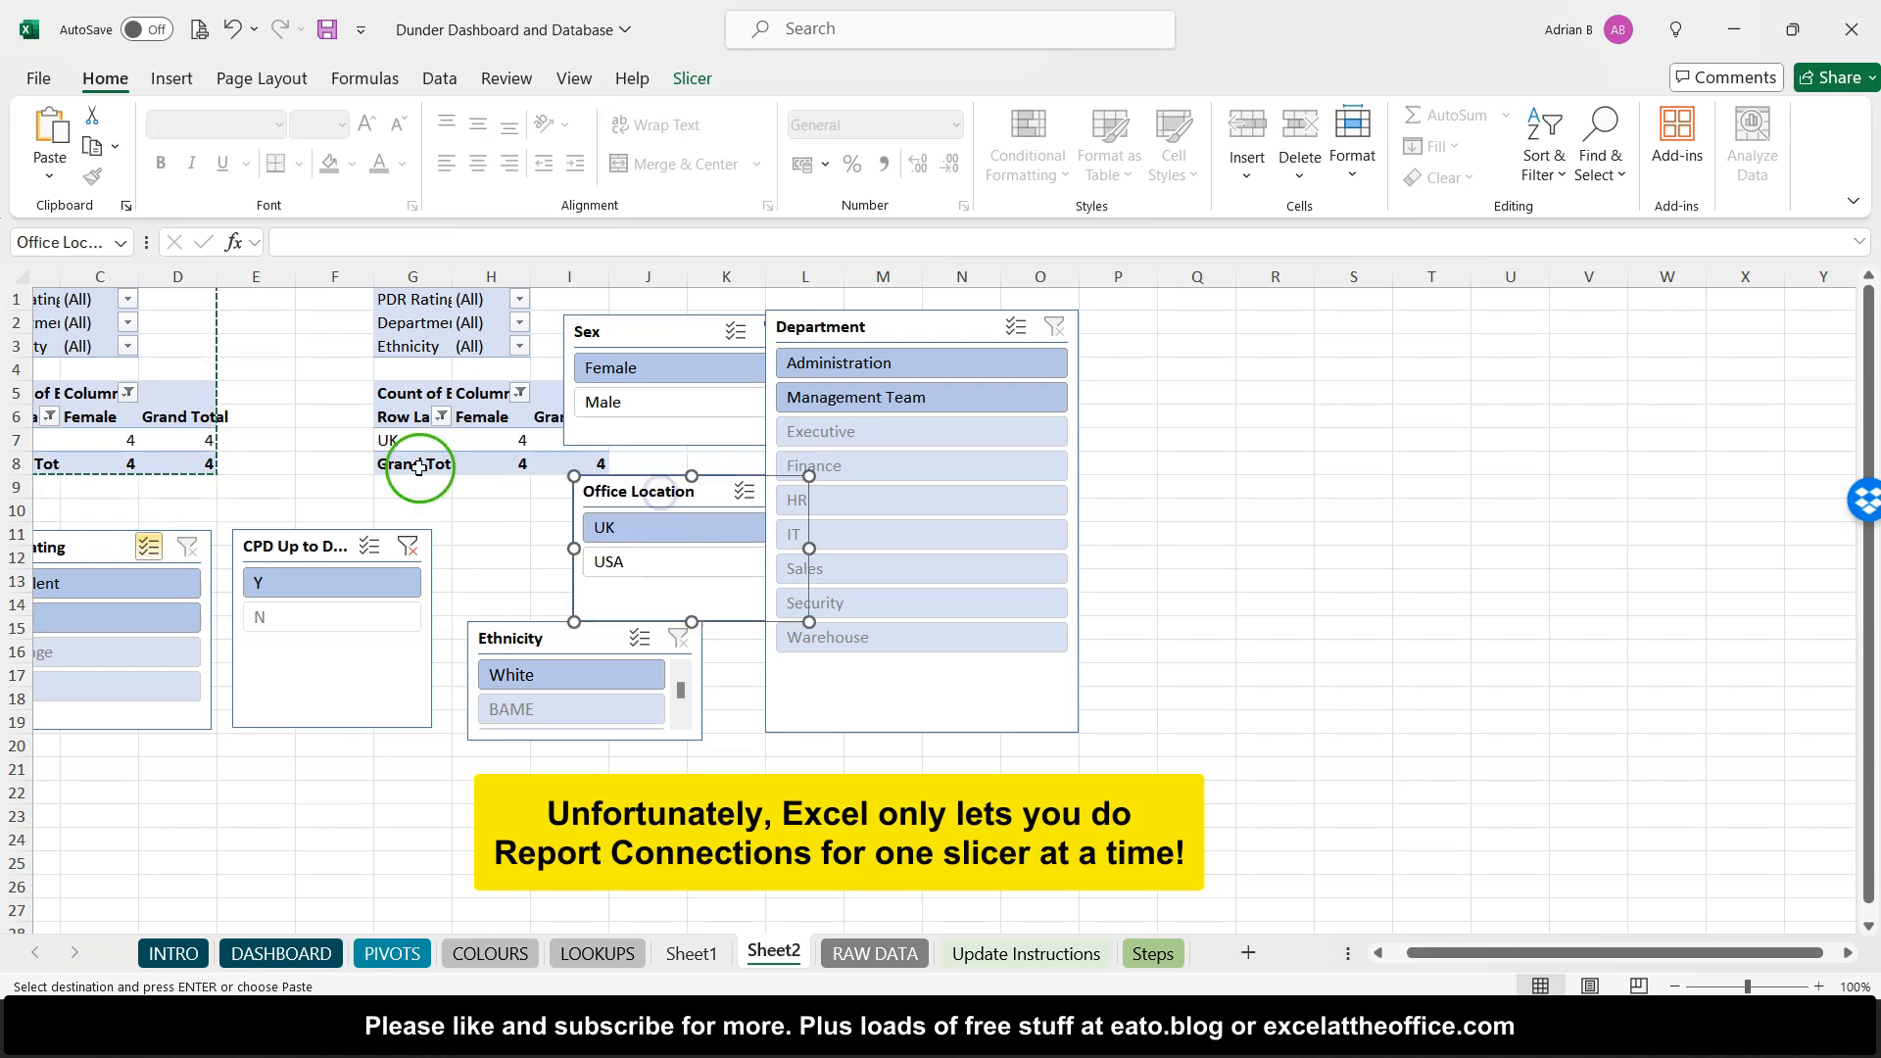
scroll(398, 467, "left", 5)
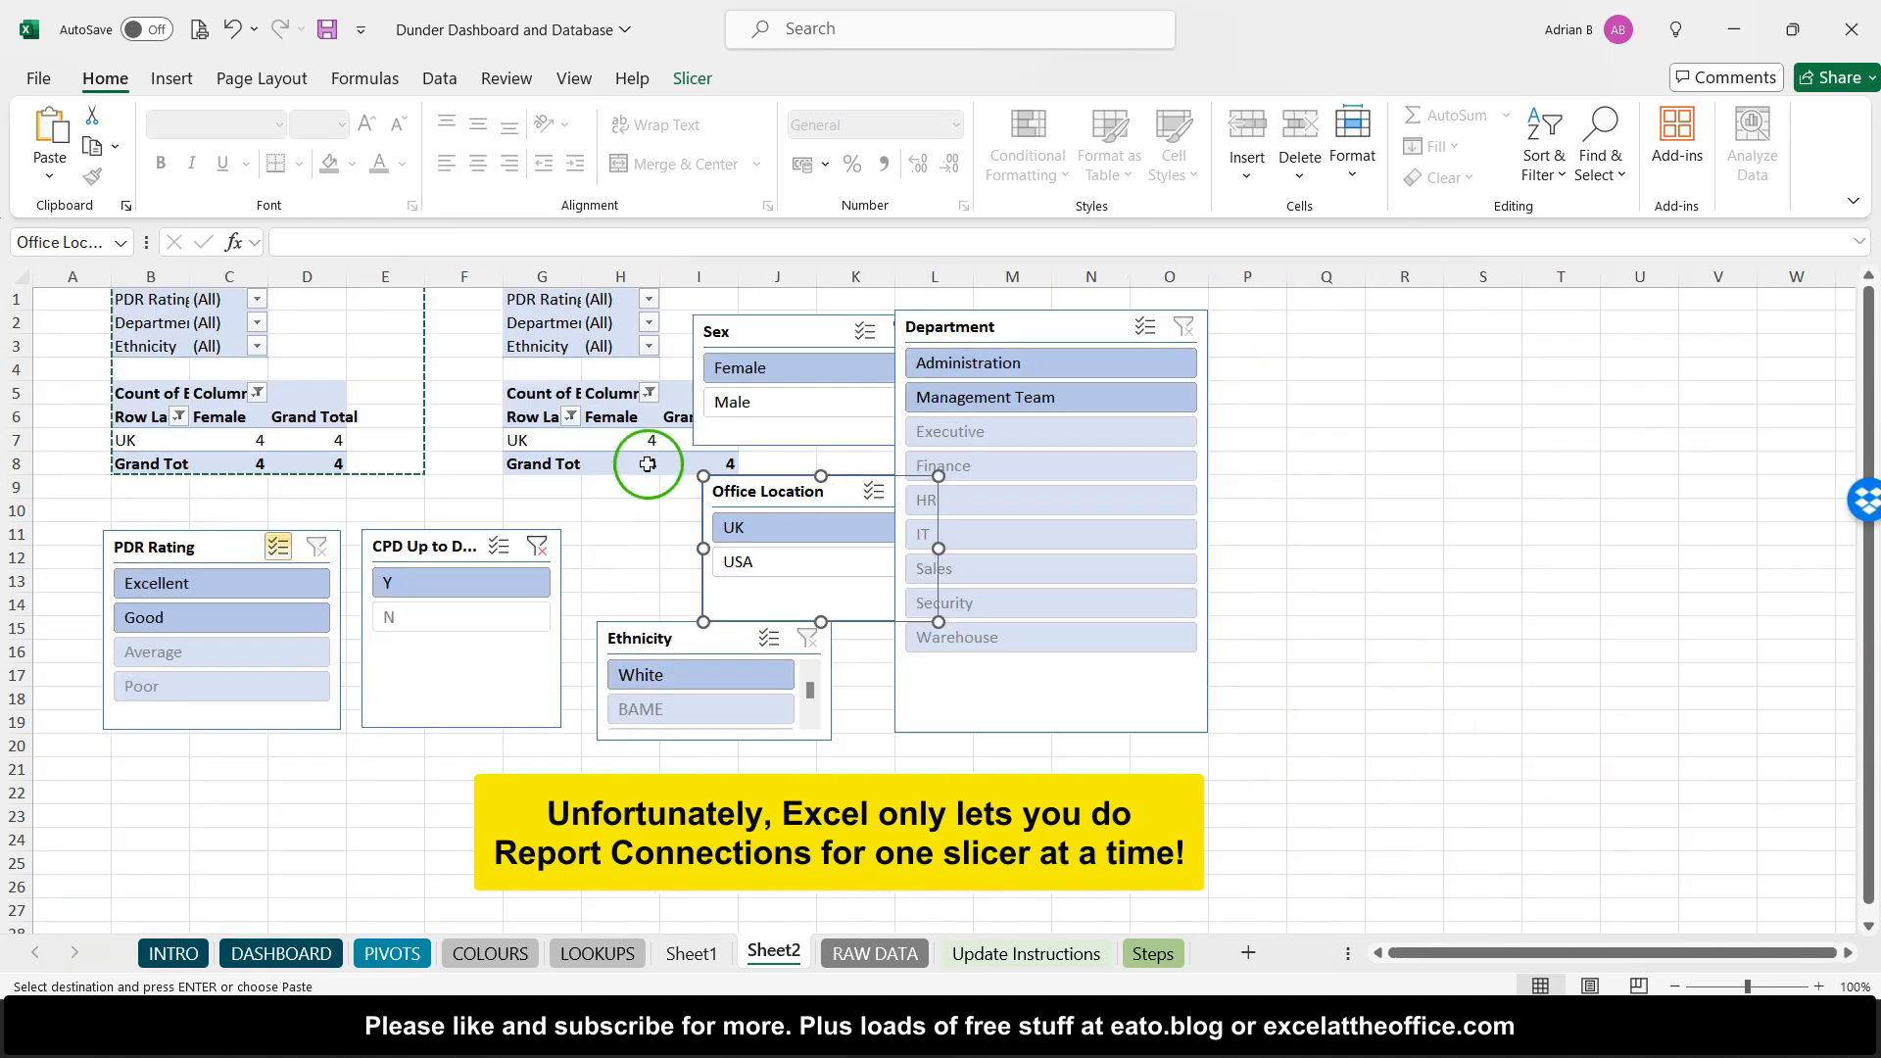
- Review the slicer panel and charts on the DASHBOARD sheet, then open the RAW DATA sheet at the top of its table
left_click(490, 452)
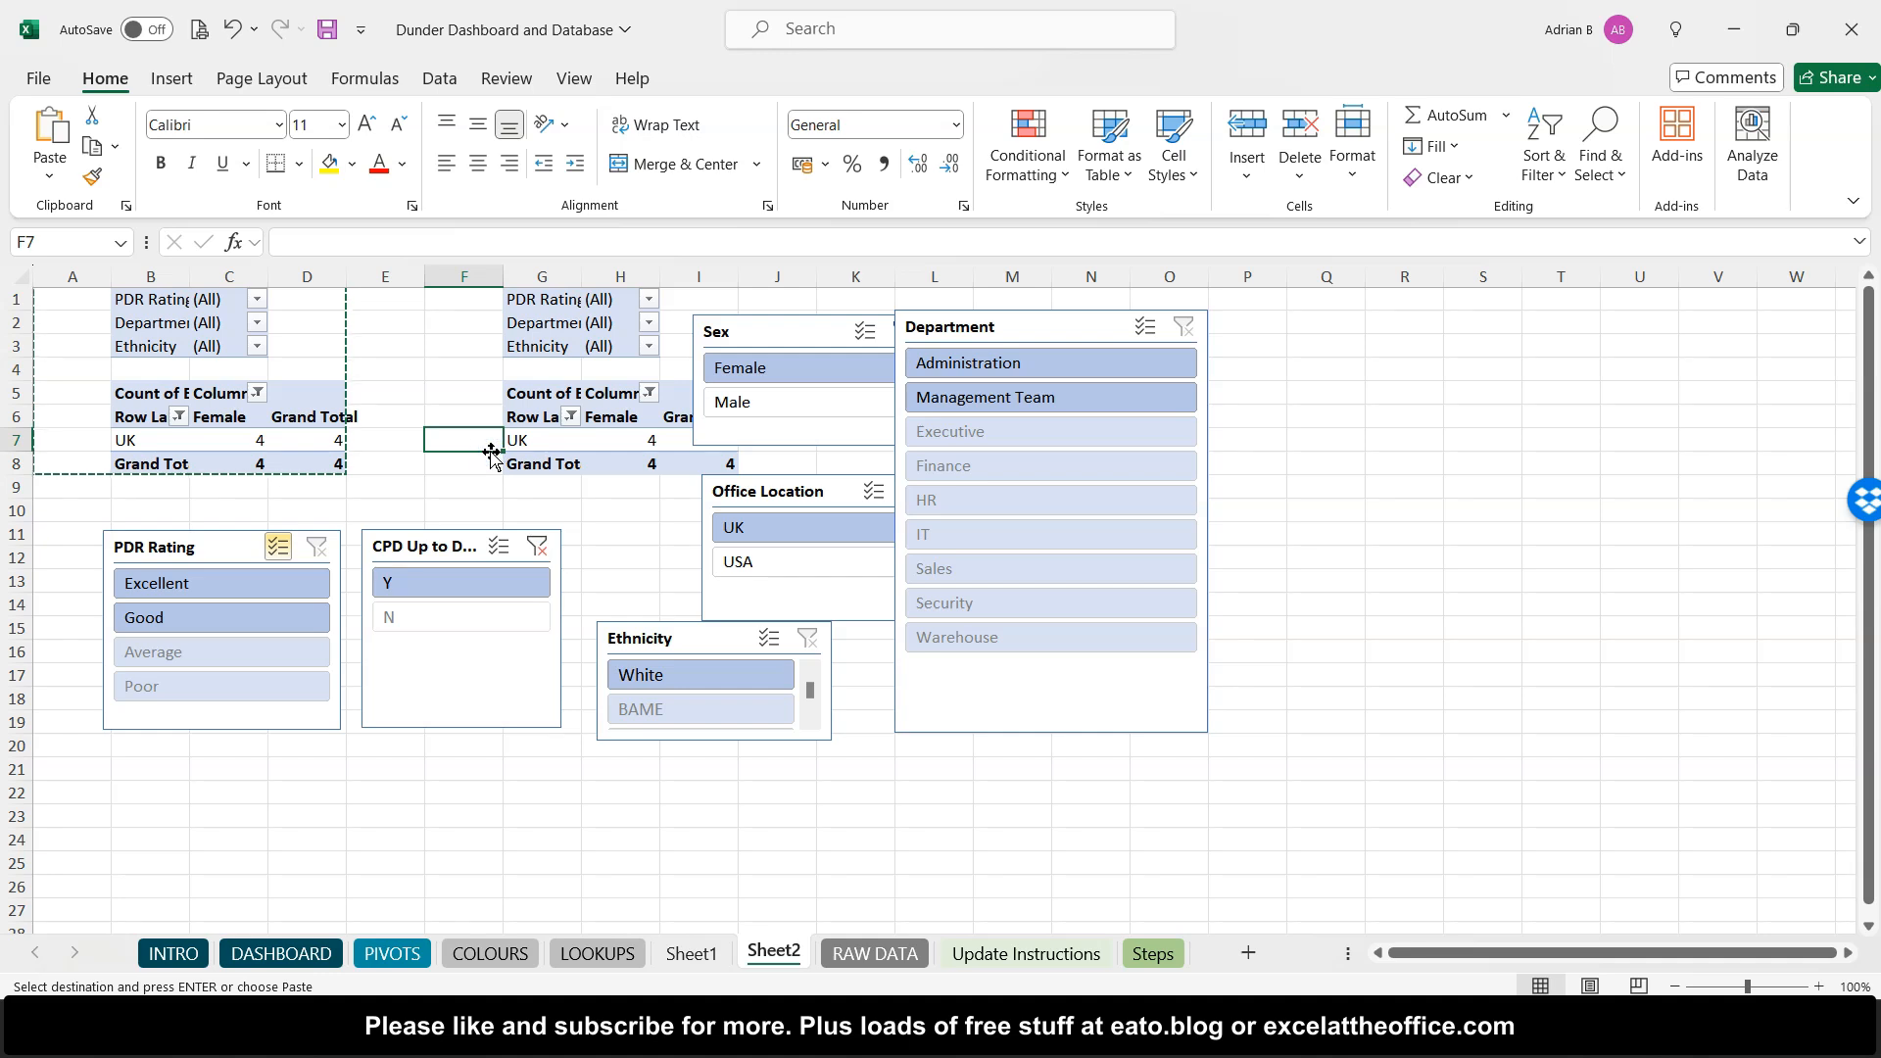
left_click(328, 952)
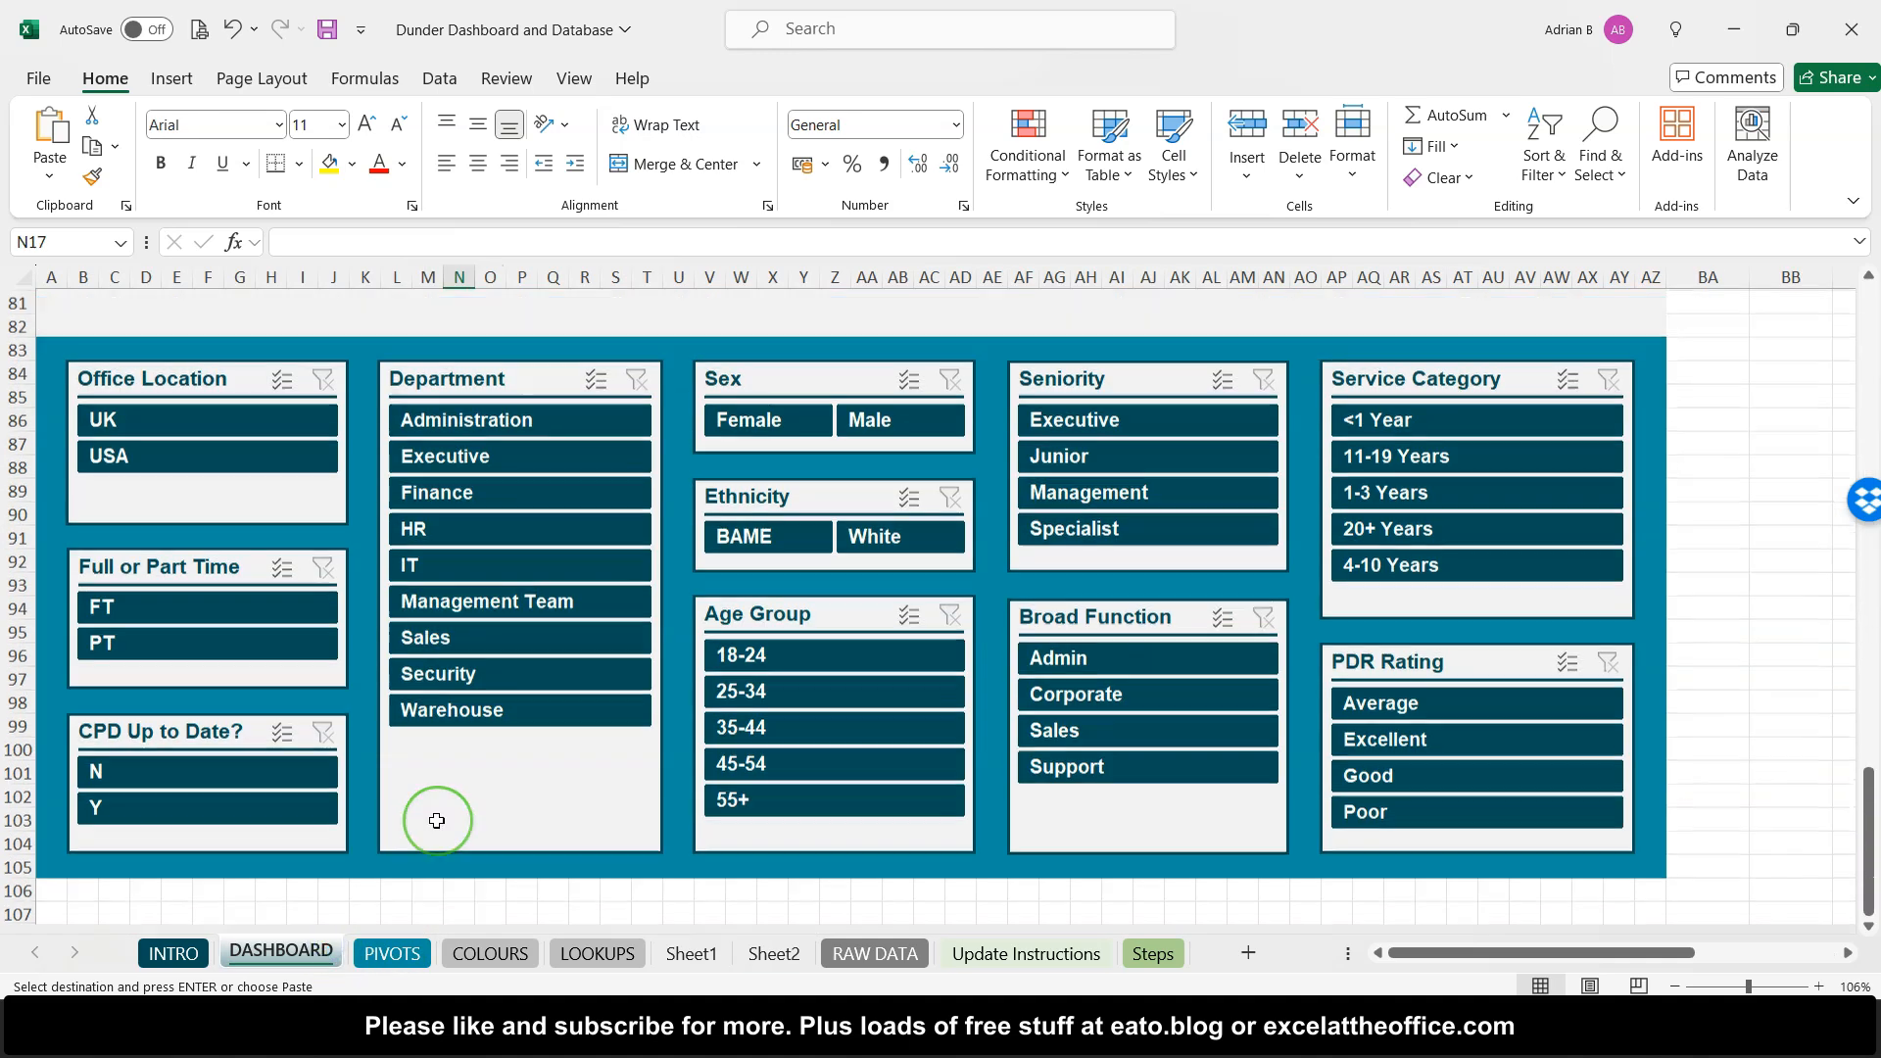
scroll(437, 820, "down", 10)
scroll(437, 820, "up", 15)
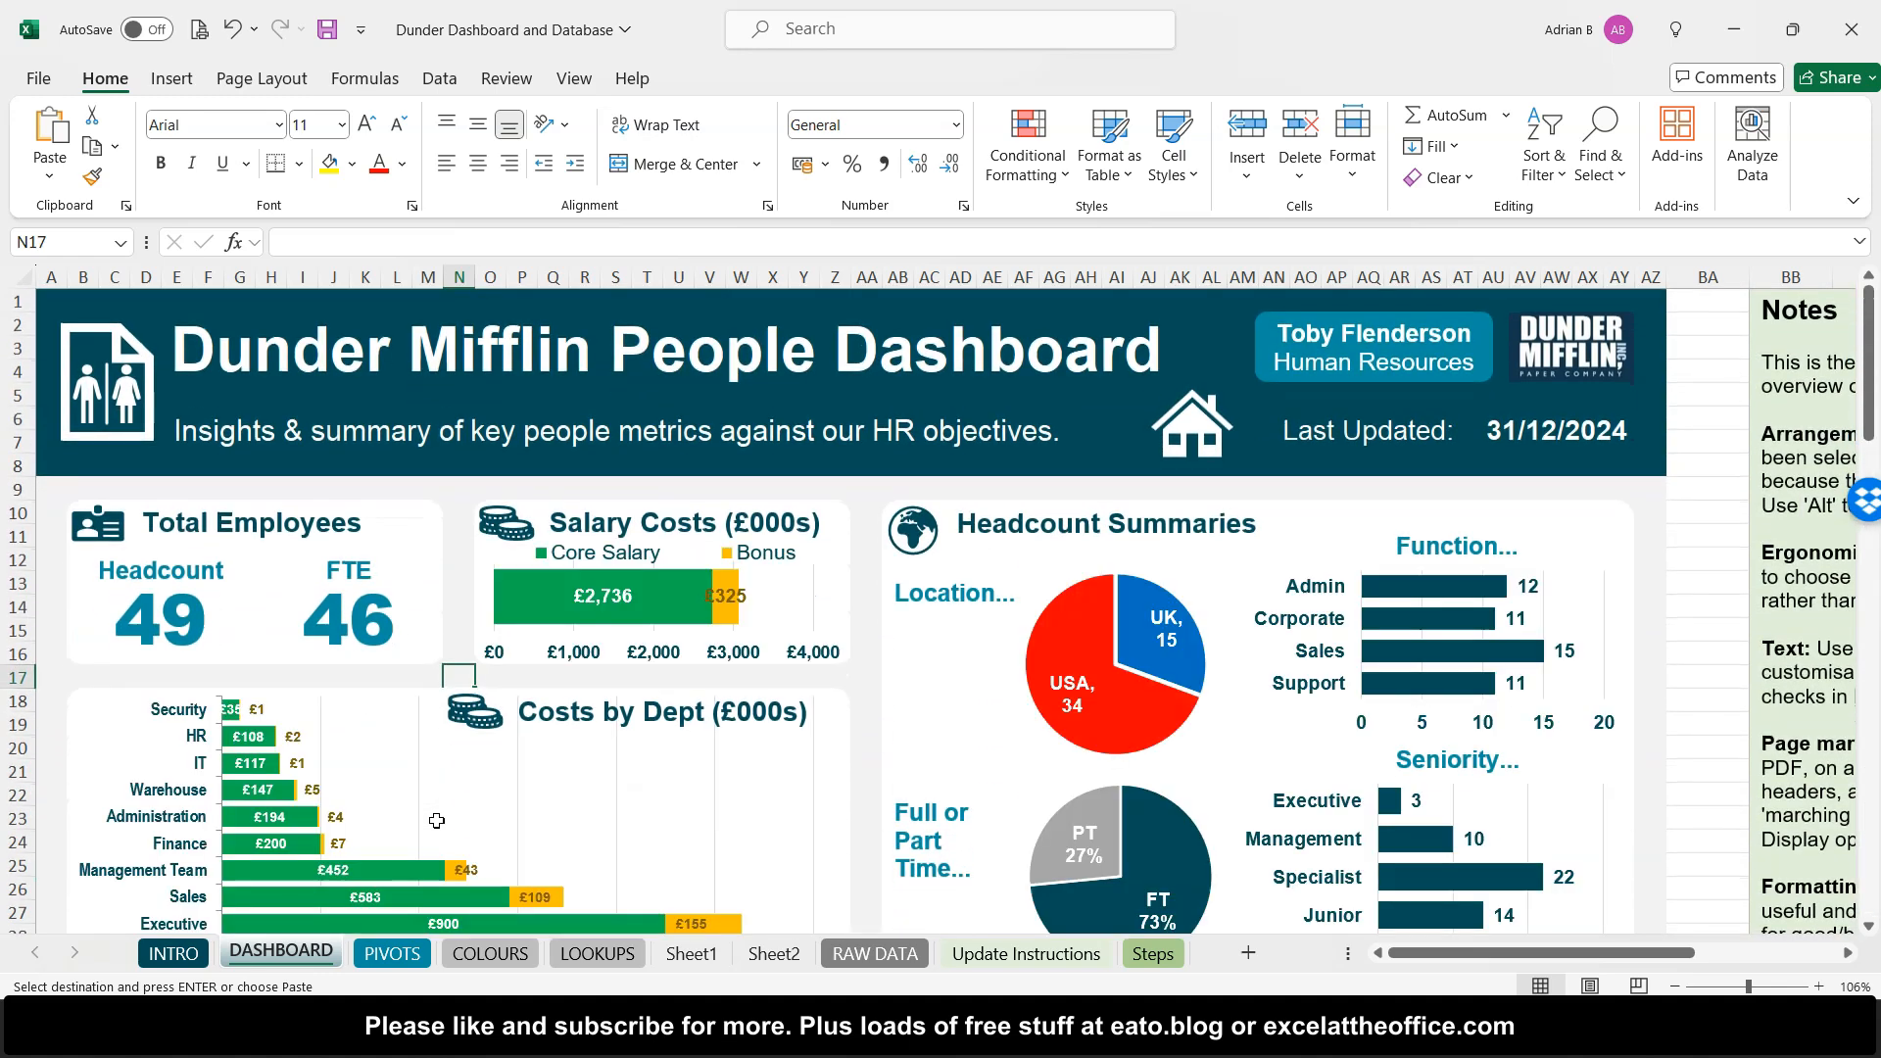
mouse_move(518, 578)
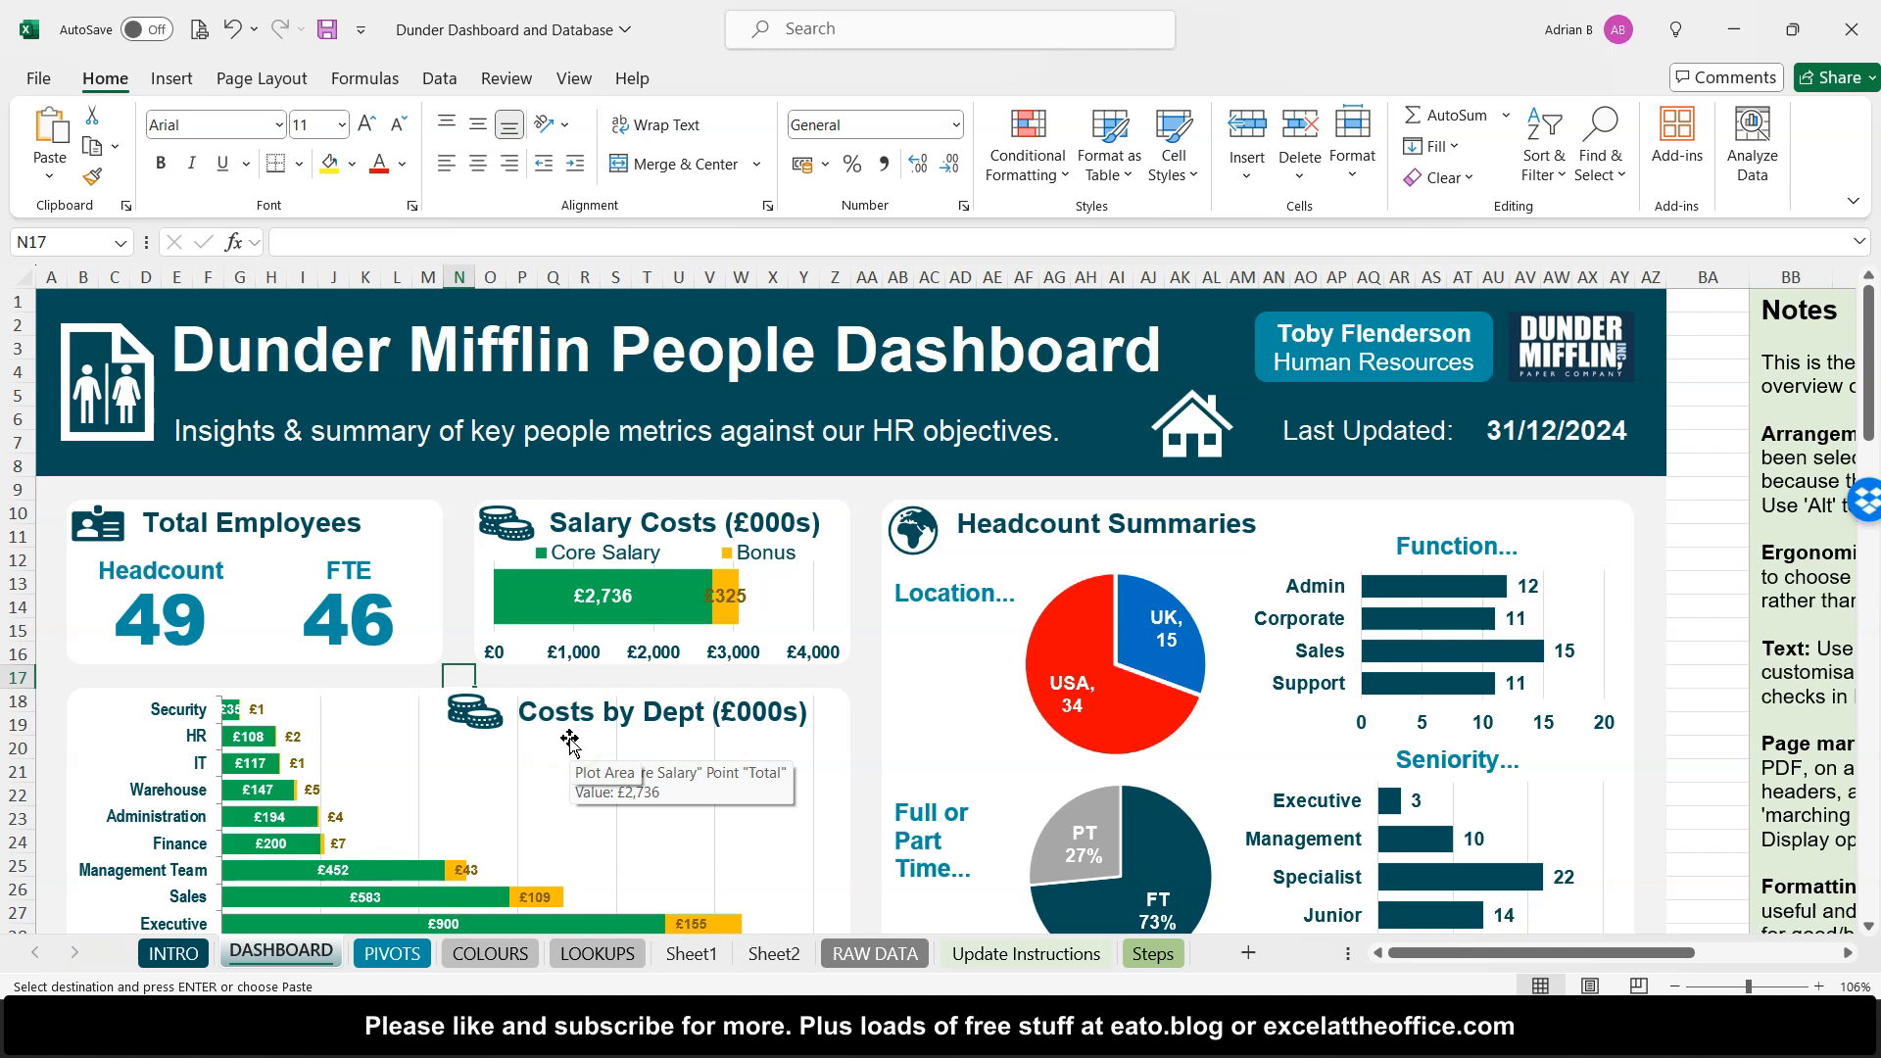
left_click(781, 623)
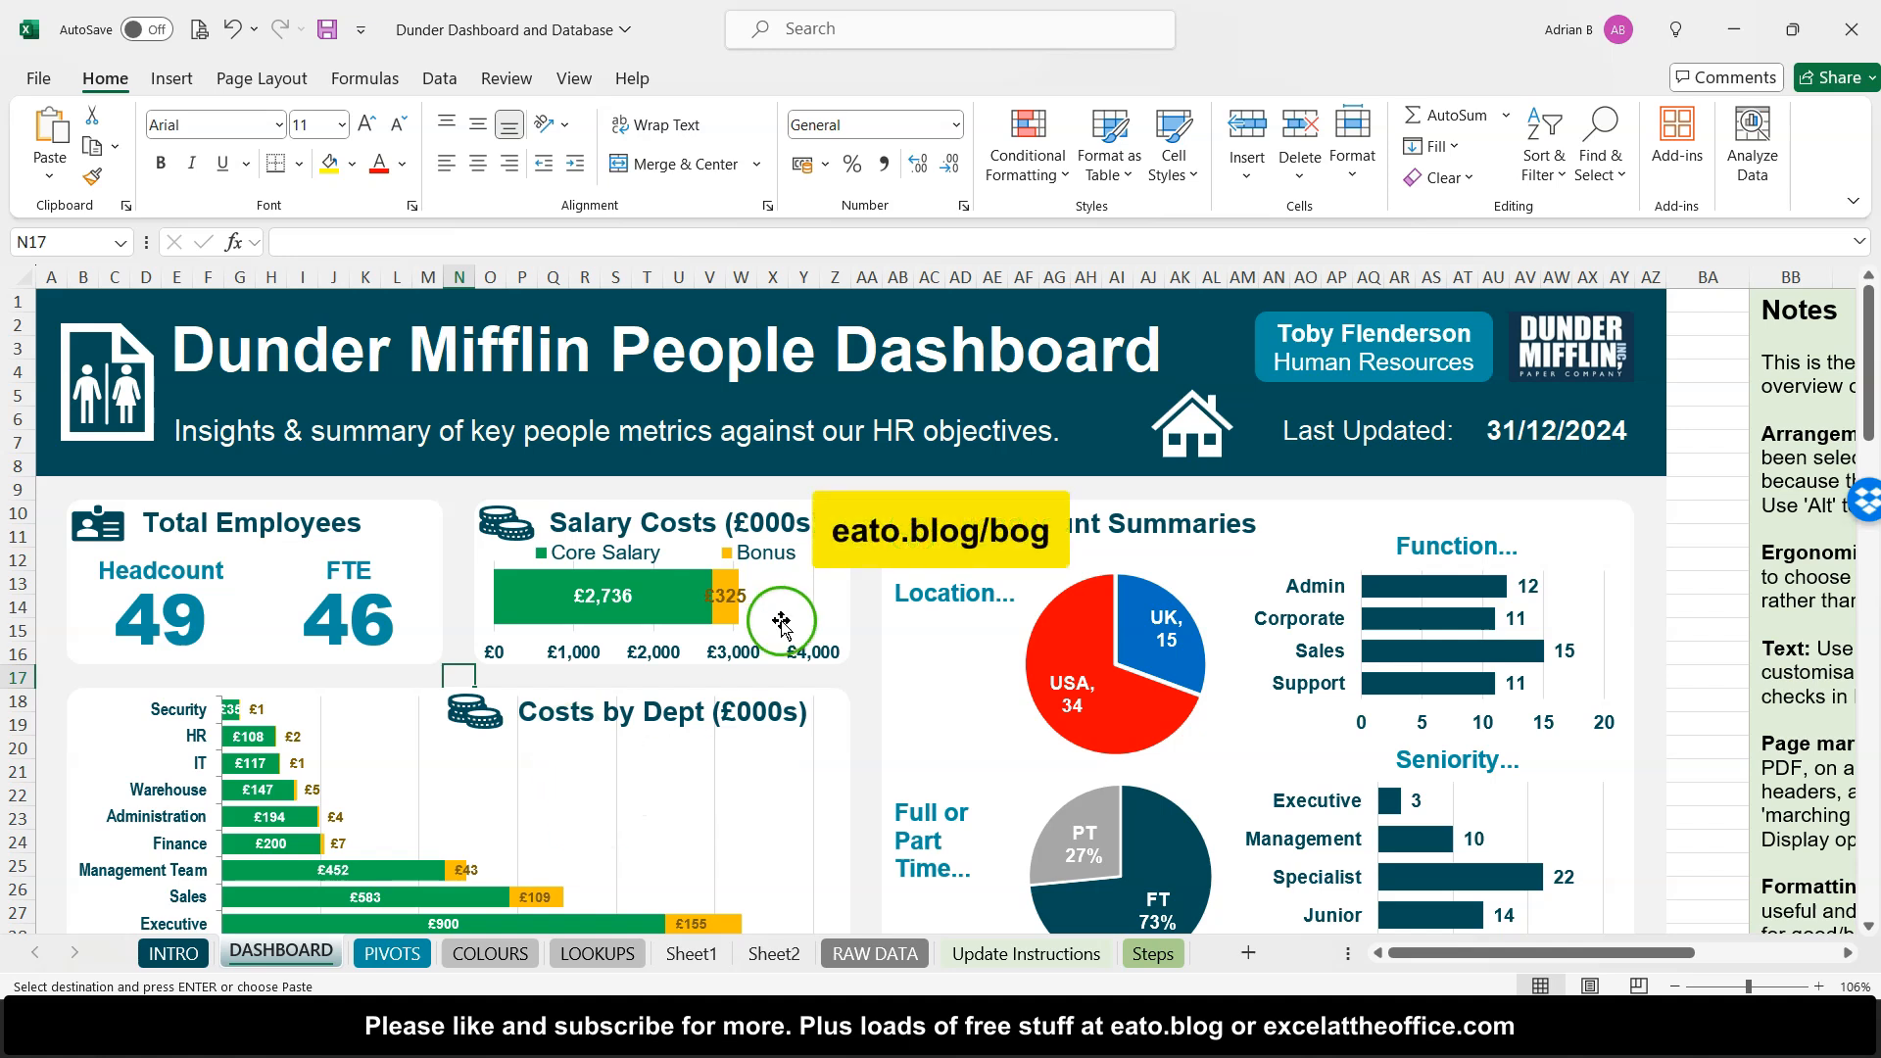
left_click(747, 770)
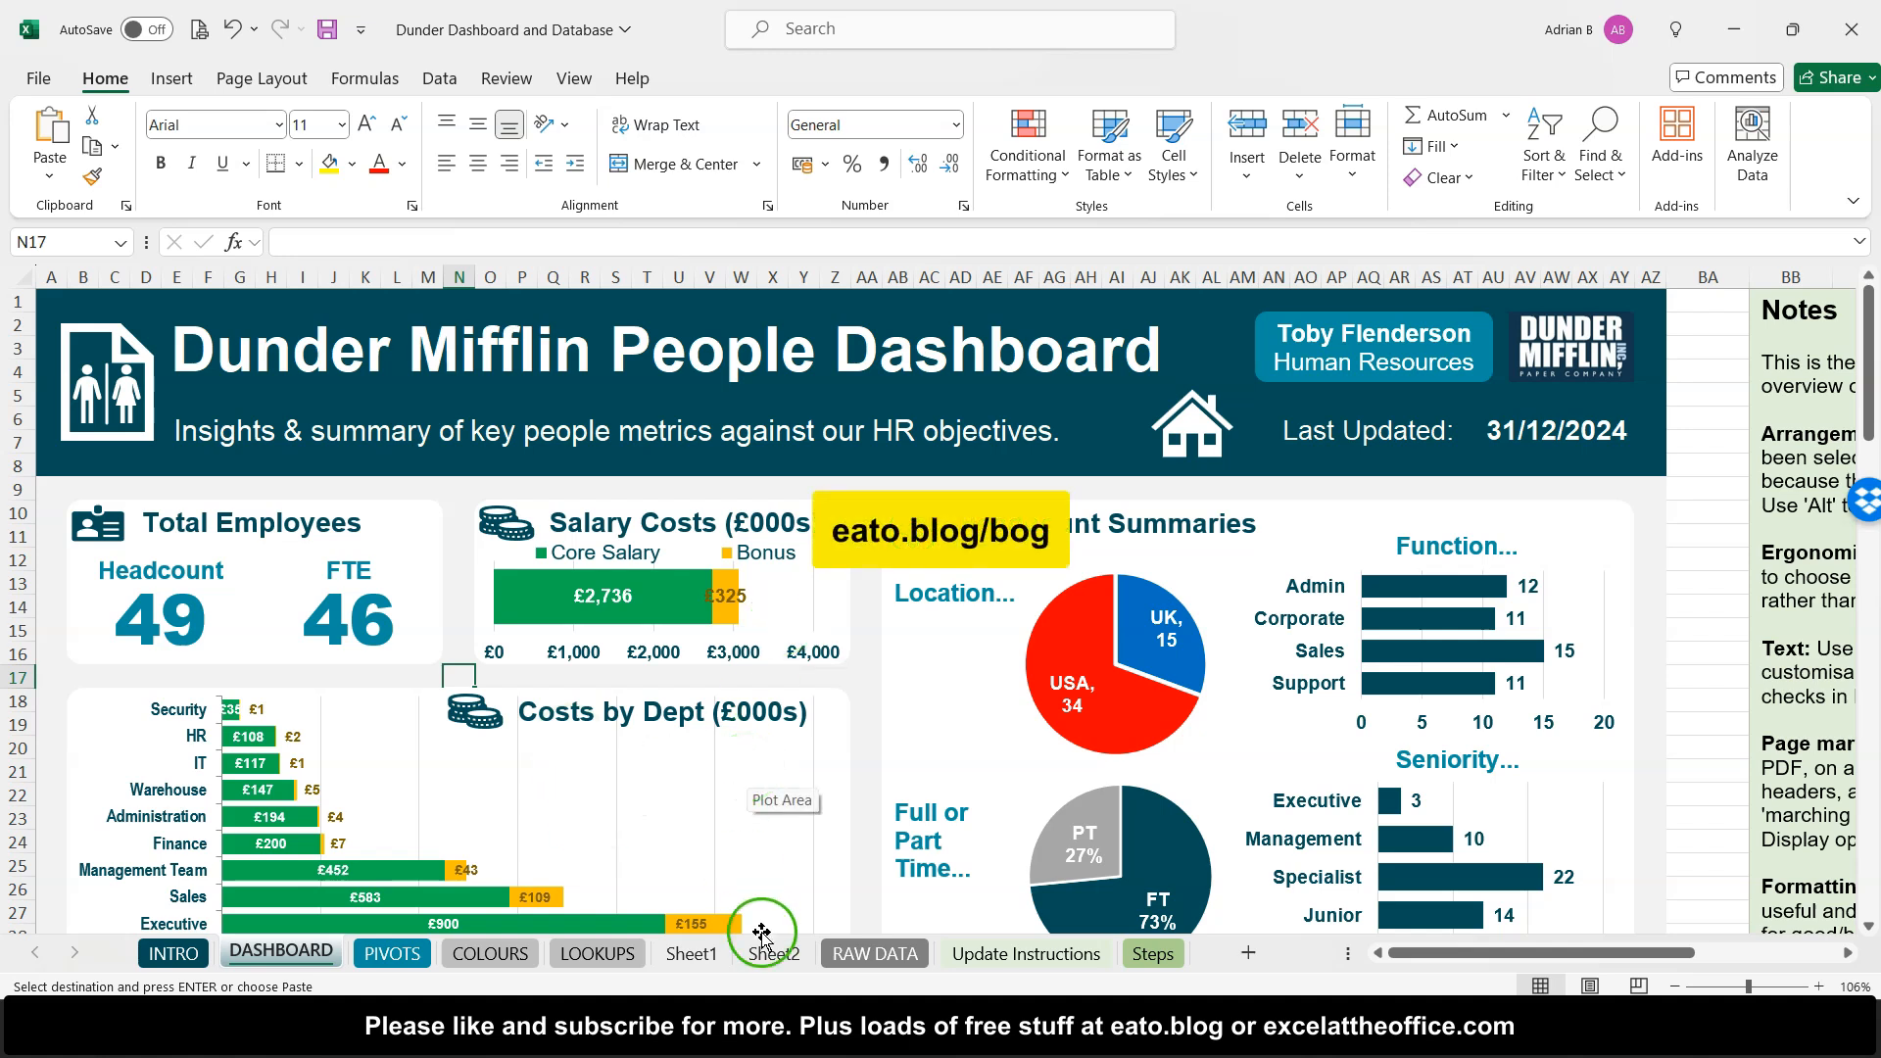
left_click(871, 952)
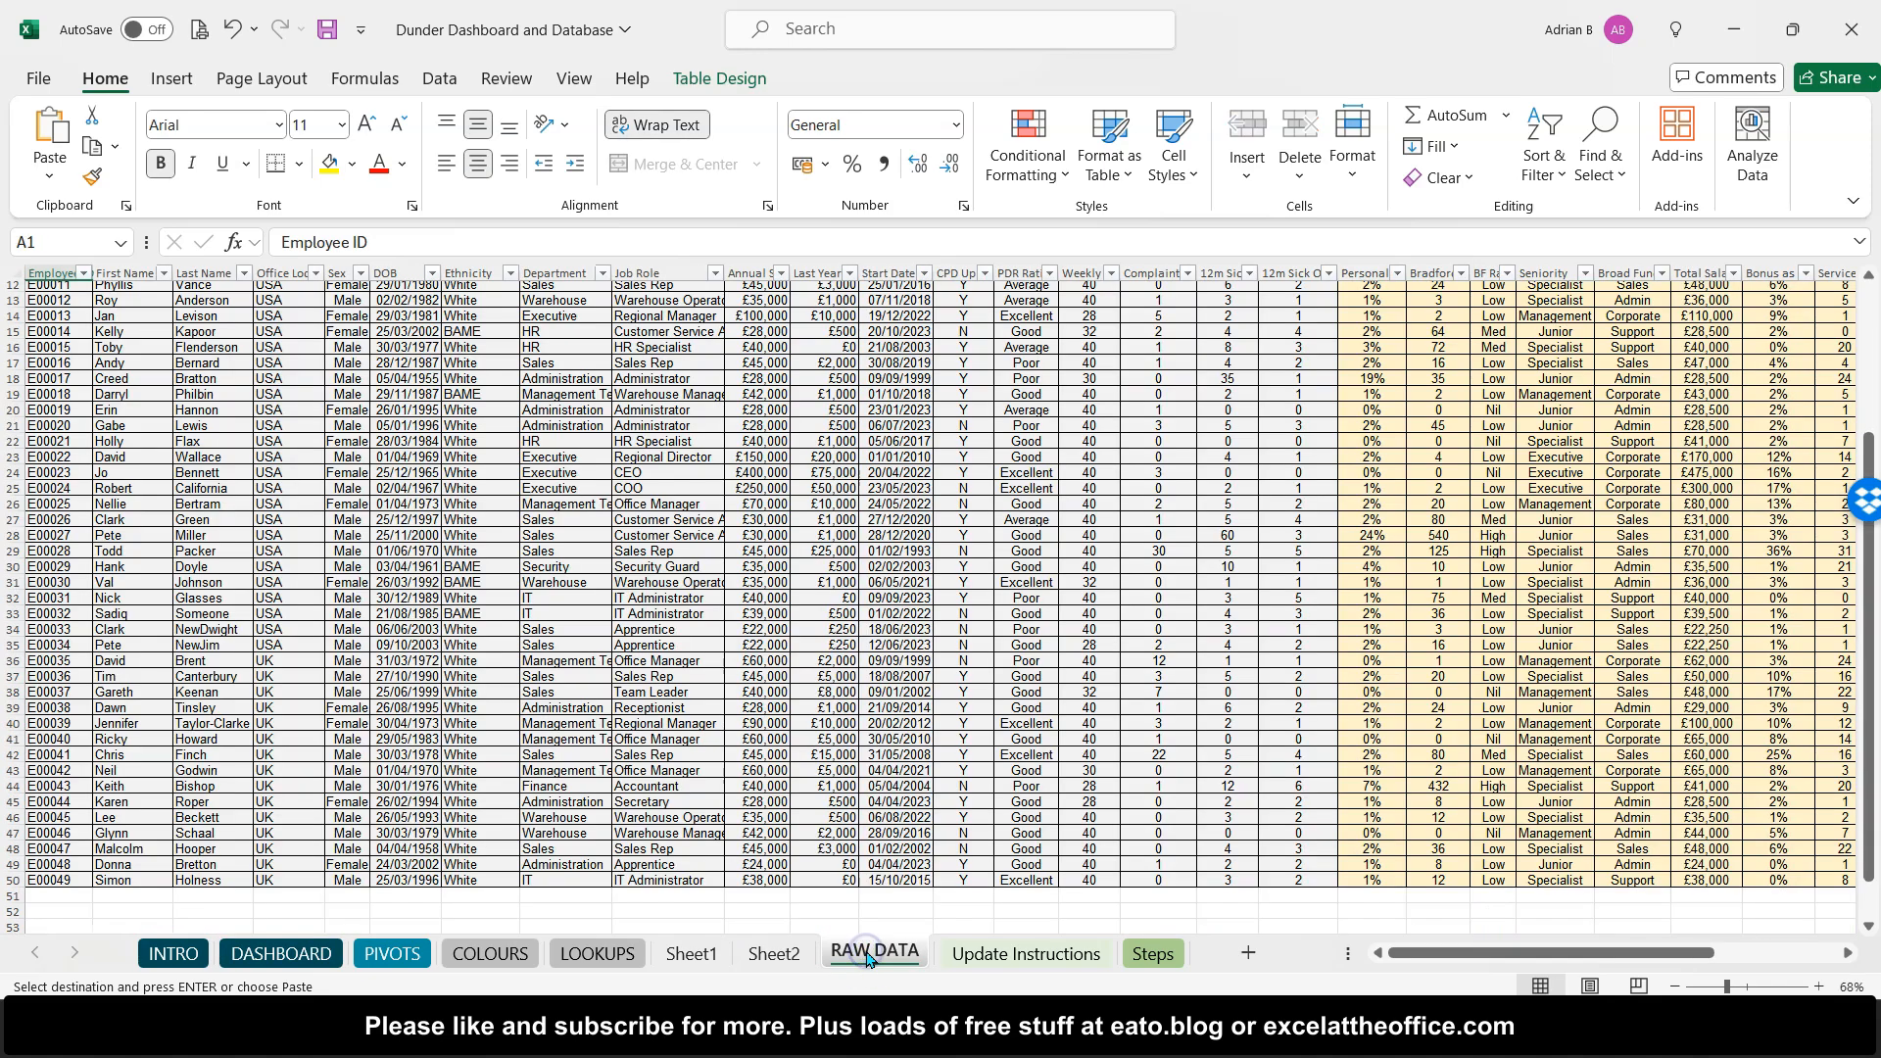
scroll(792, 660, "up", 4)
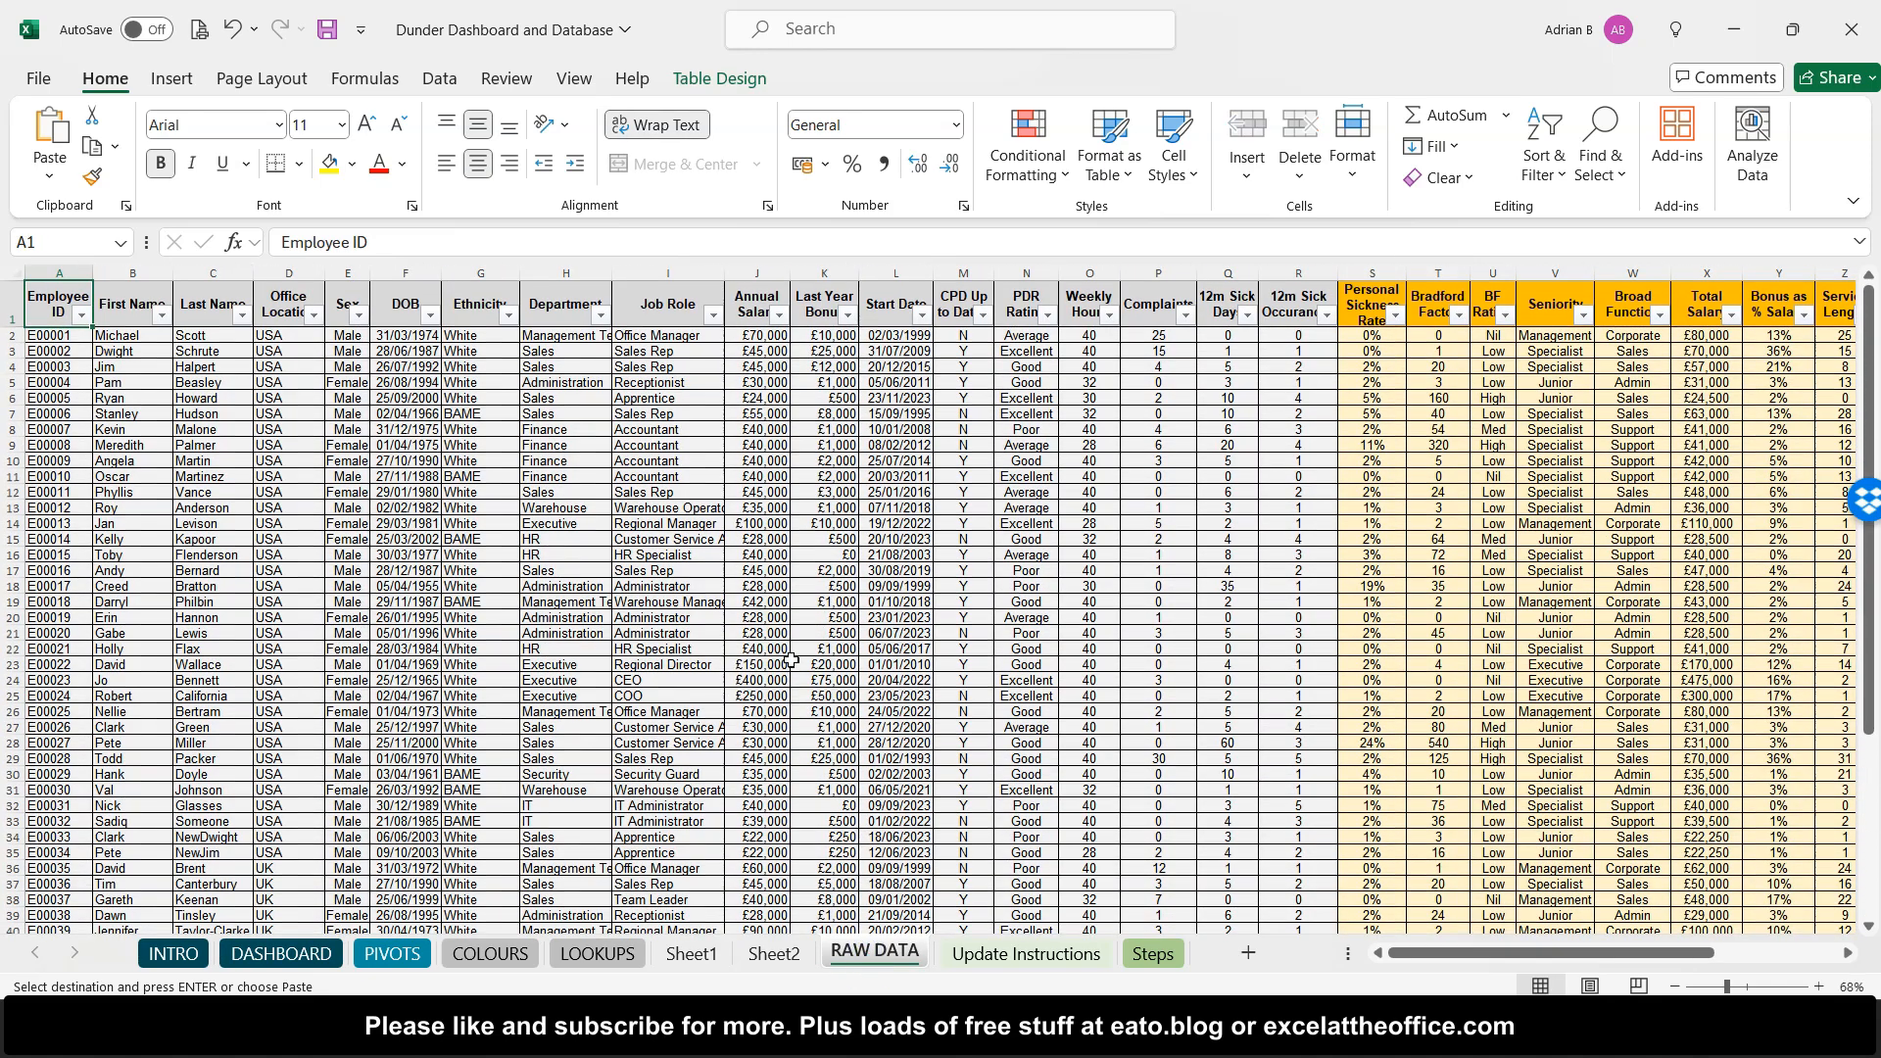